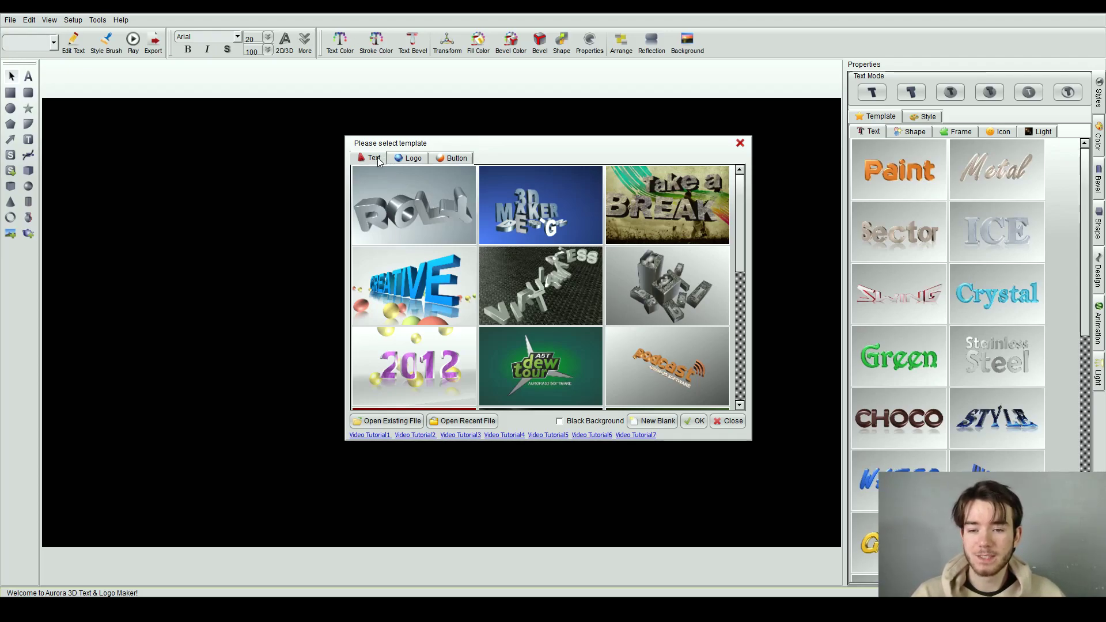
- Browse the Text, Logo and Button template galleries to see which starting designs are offered
click(411, 159)
click(455, 156)
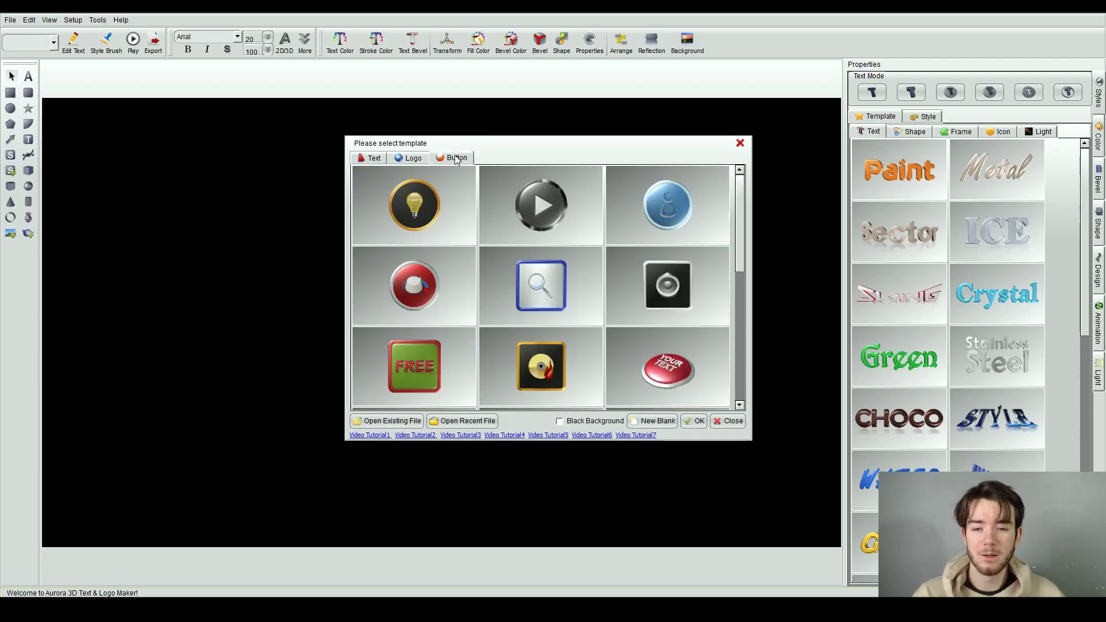
click(373, 156)
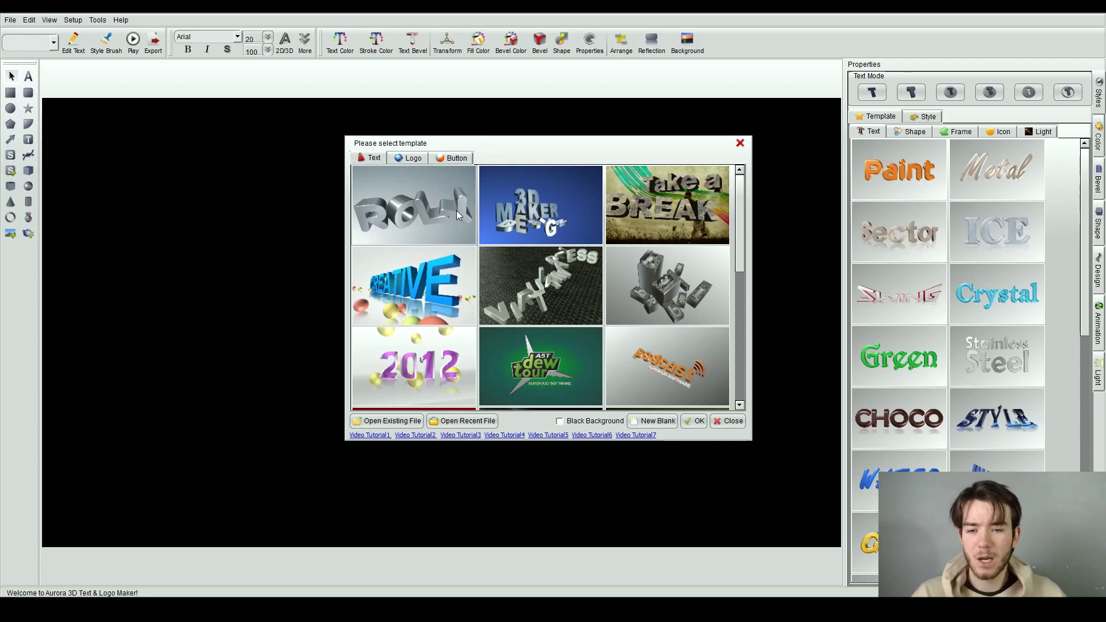
scroll(455, 209, down, 3)
mouse_move(740, 305)
mouse_down()
mouse_move(736, 220)
mouse_move(745, 345)
mouse_move(752, 210)
mouse_up()
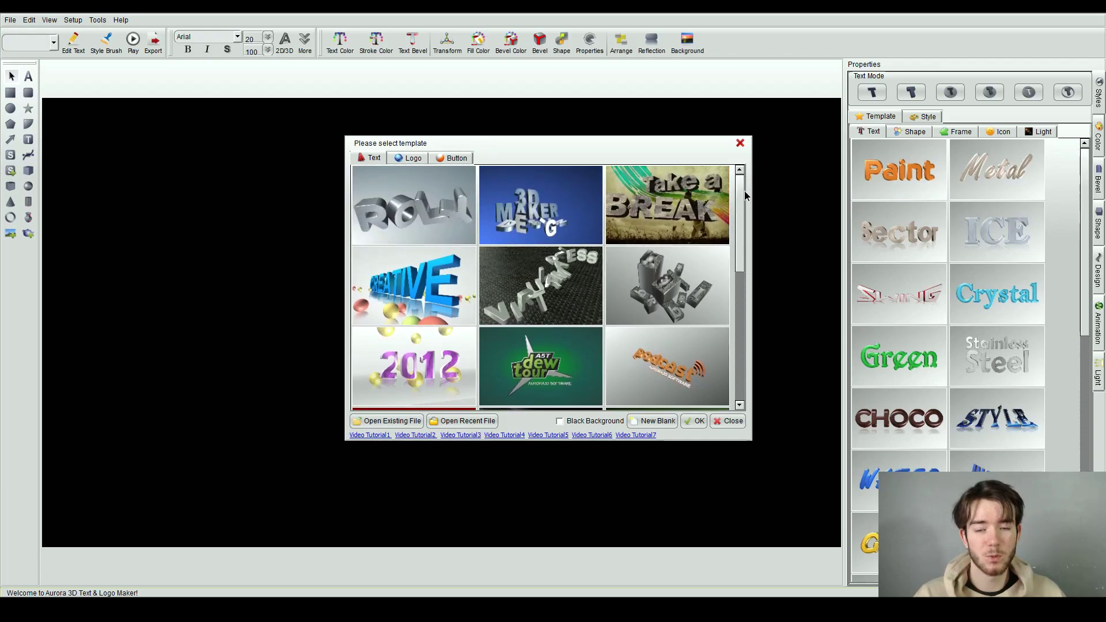
click(410, 158)
drag(740, 196, 495, 151)
click(452, 158)
mouse_move(739, 198)
mouse_down()
mouse_move(744, 334)
mouse_move(733, 199)
mouse_up()
click(410, 158)
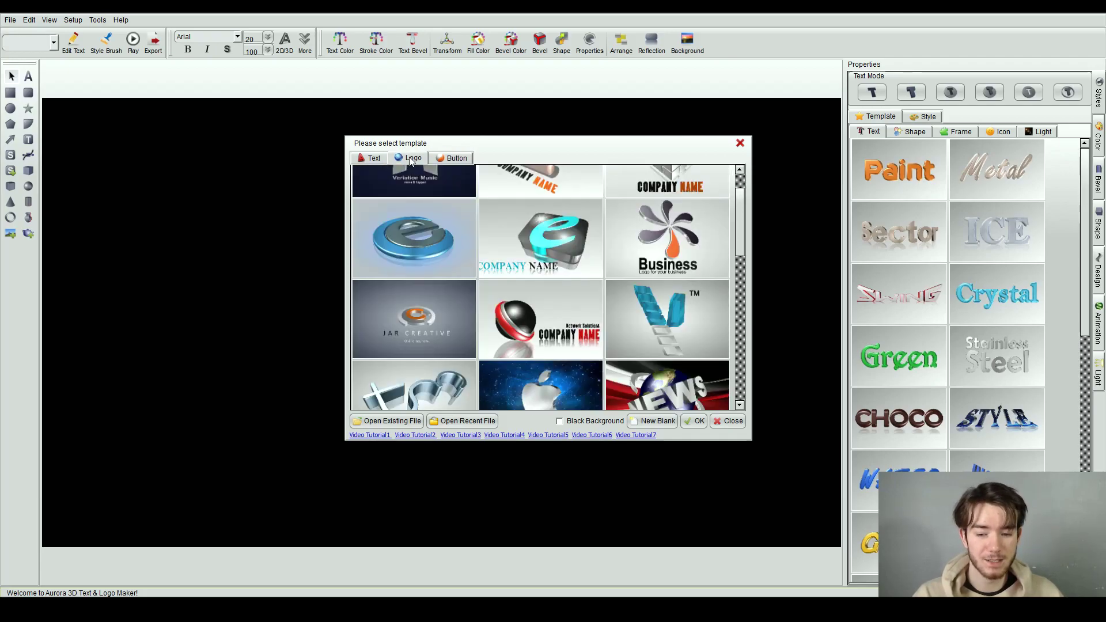
click(374, 159)
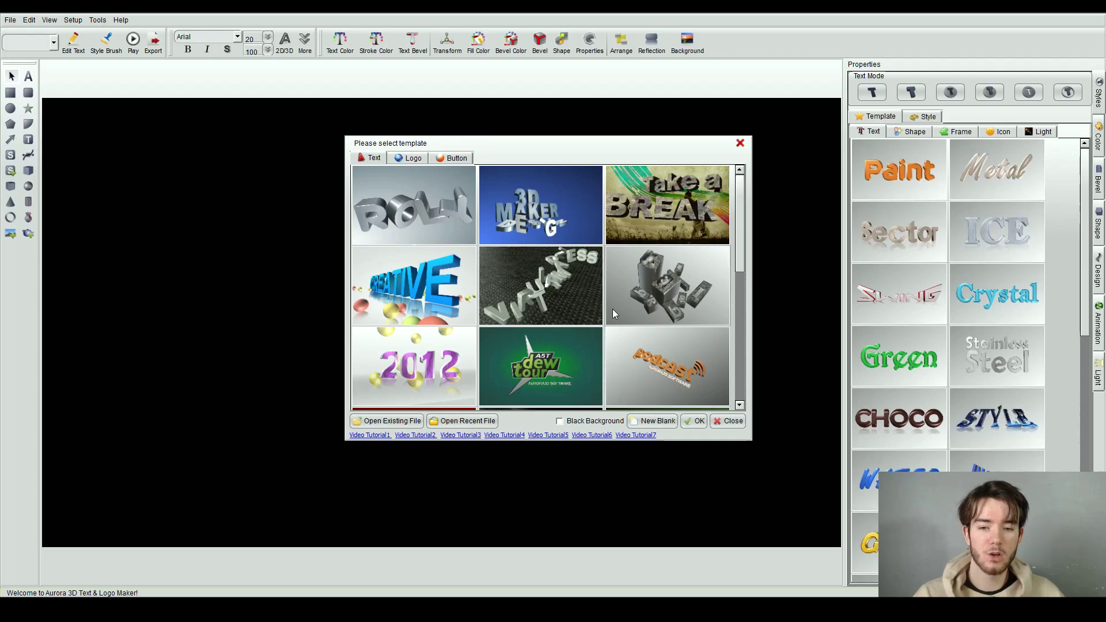
- Open the logo template with four interlocking metal rings on a black-and-white gradient background
click(408, 158)
drag(743, 201, 742, 265)
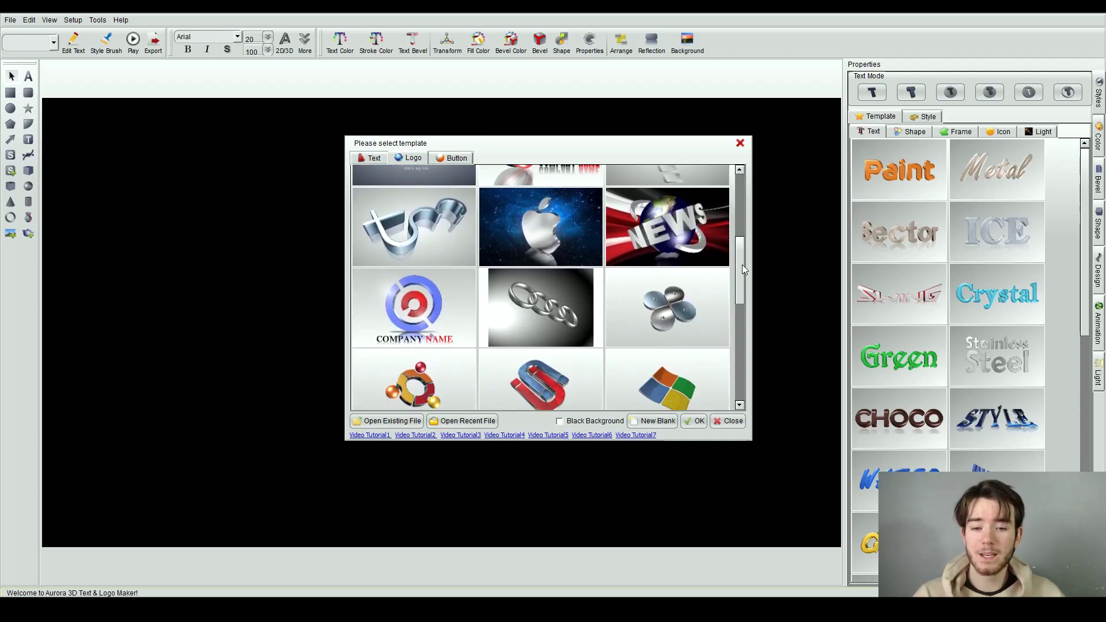
click(547, 305)
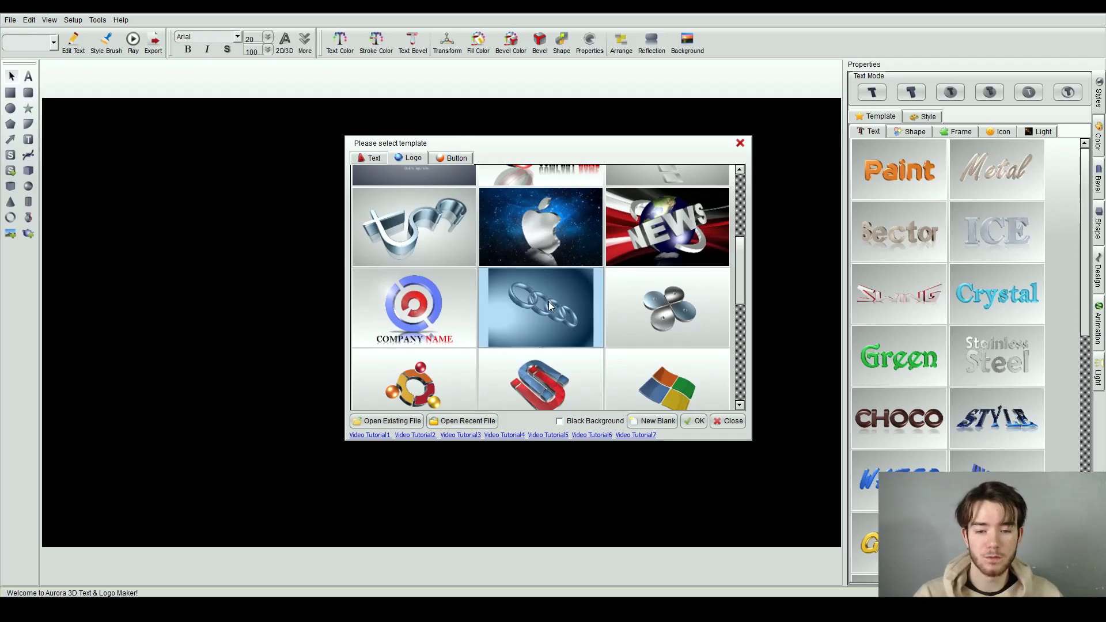
click(694, 422)
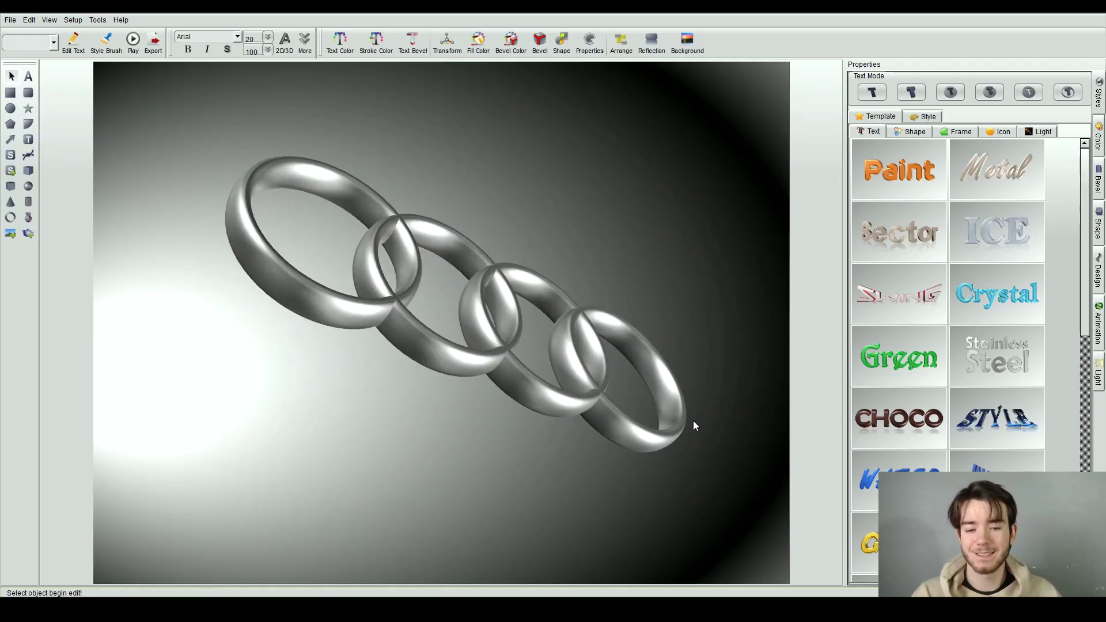
- Select each of the four rings in turn to inspect them as separate objects
click(560, 362)
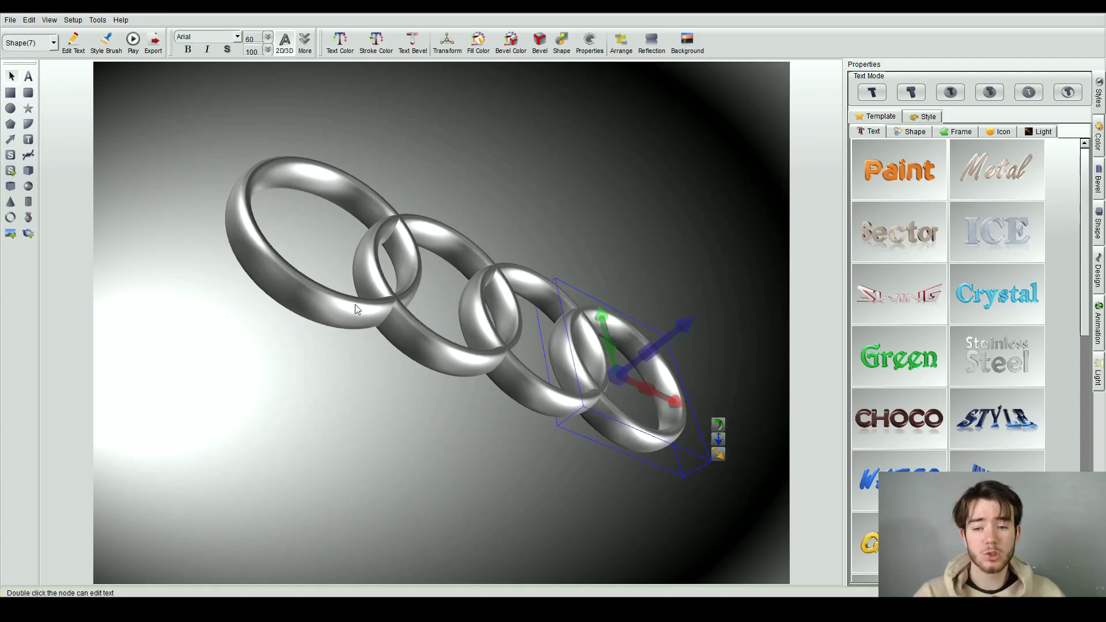
click(356, 308)
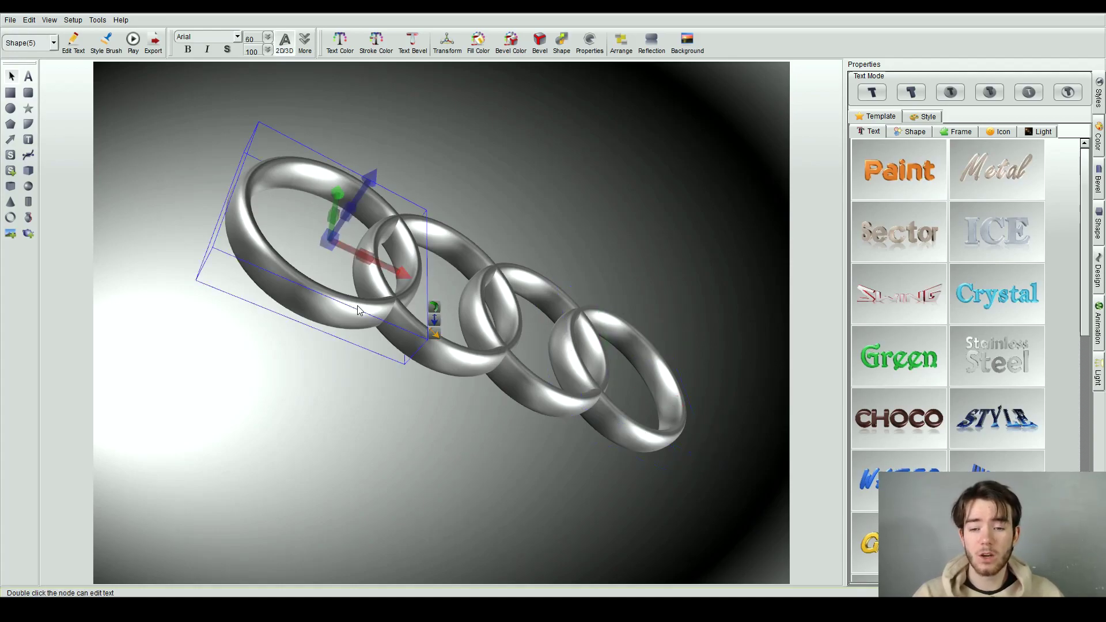
click(476, 361)
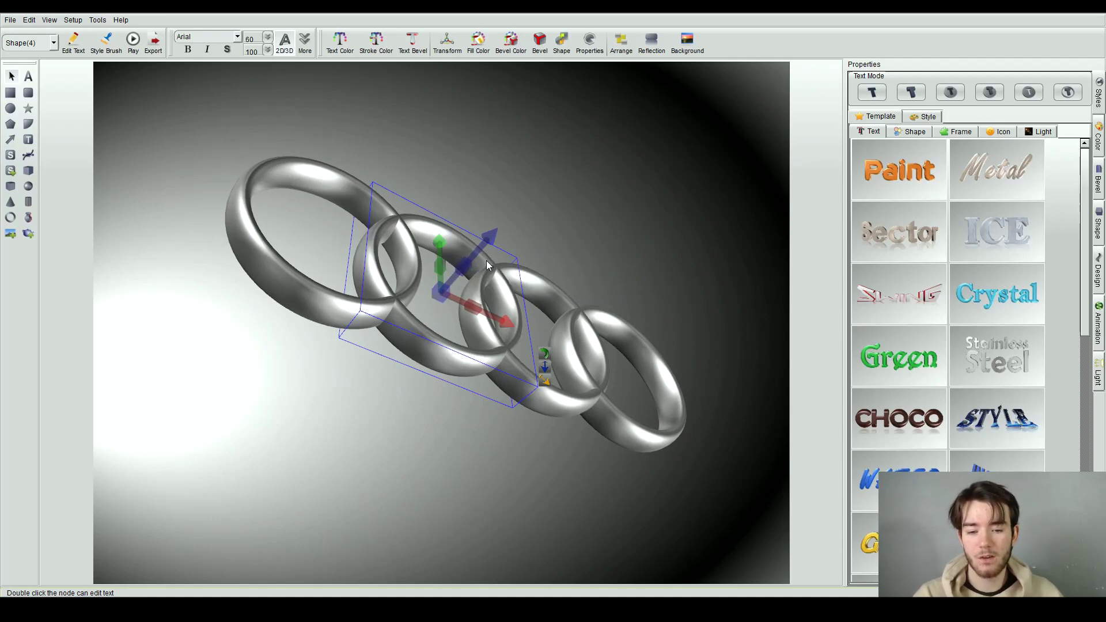
click(570, 405)
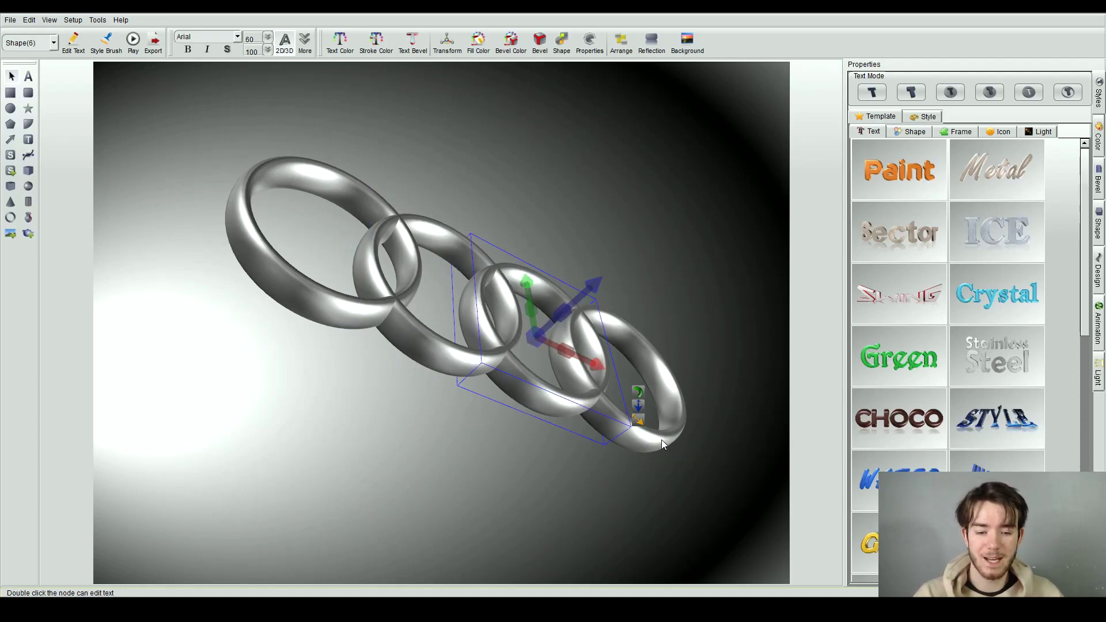
click(661, 440)
click(341, 300)
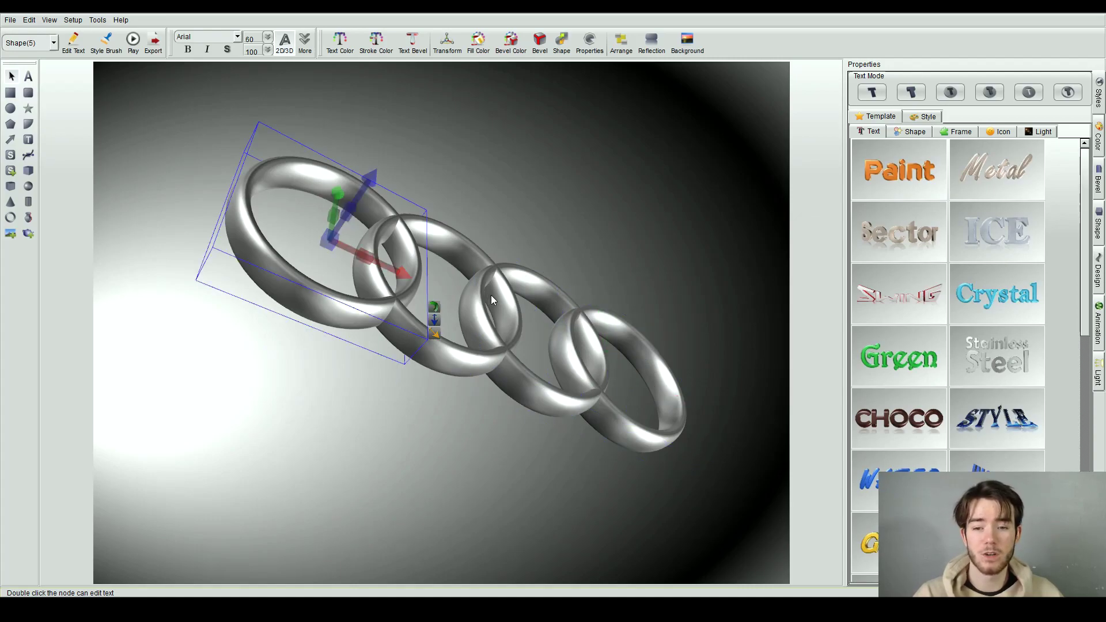
- Try rotating the largest ring about its axes, undo the rotations and deselect it
drag(366, 185, 303, 198)
drag(381, 243, 381, 233)
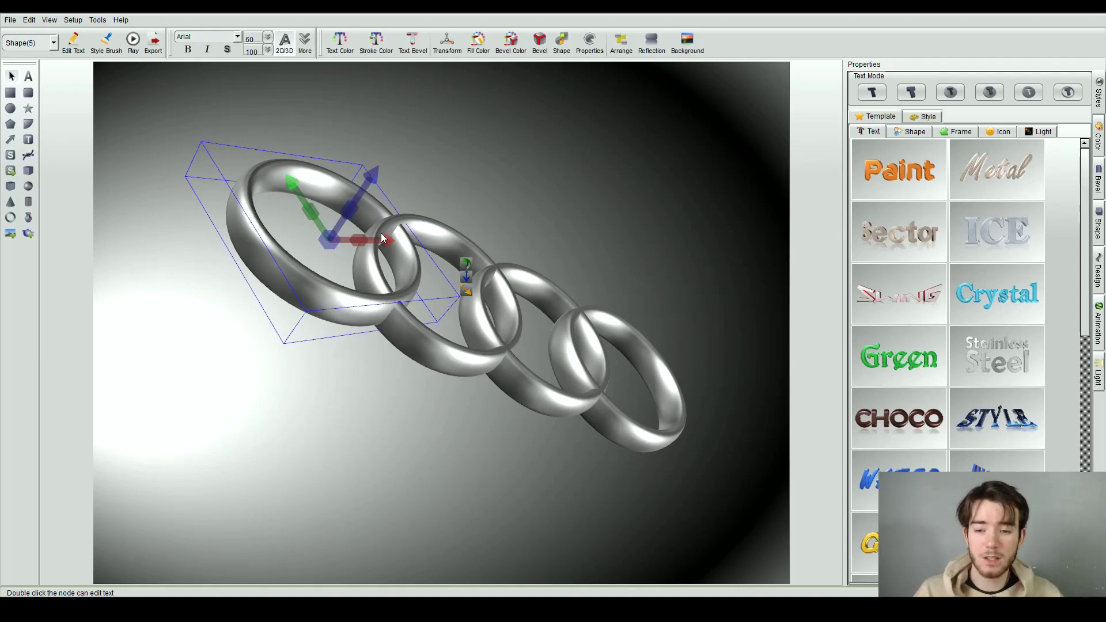
right_click(323, 294)
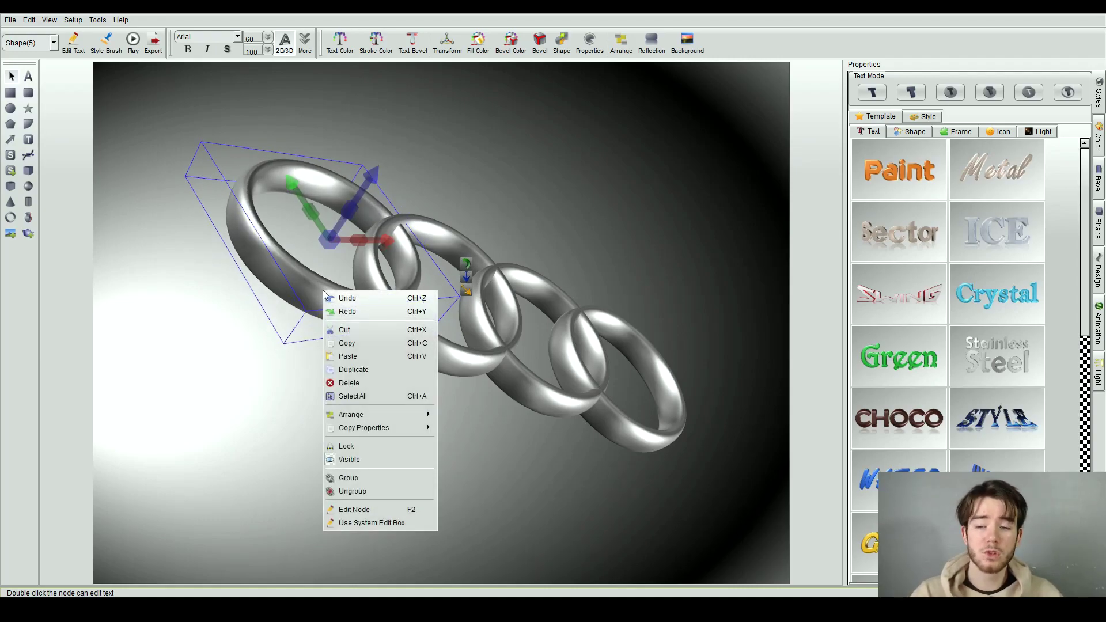
click(343, 298)
right_click(329, 294)
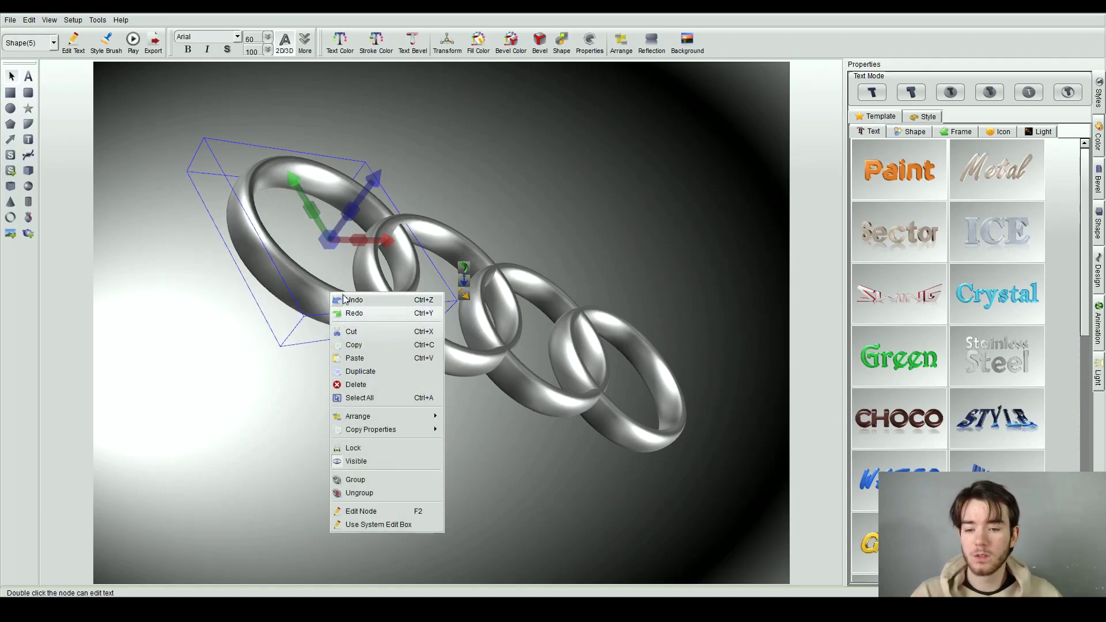
click(350, 302)
right_click(333, 296)
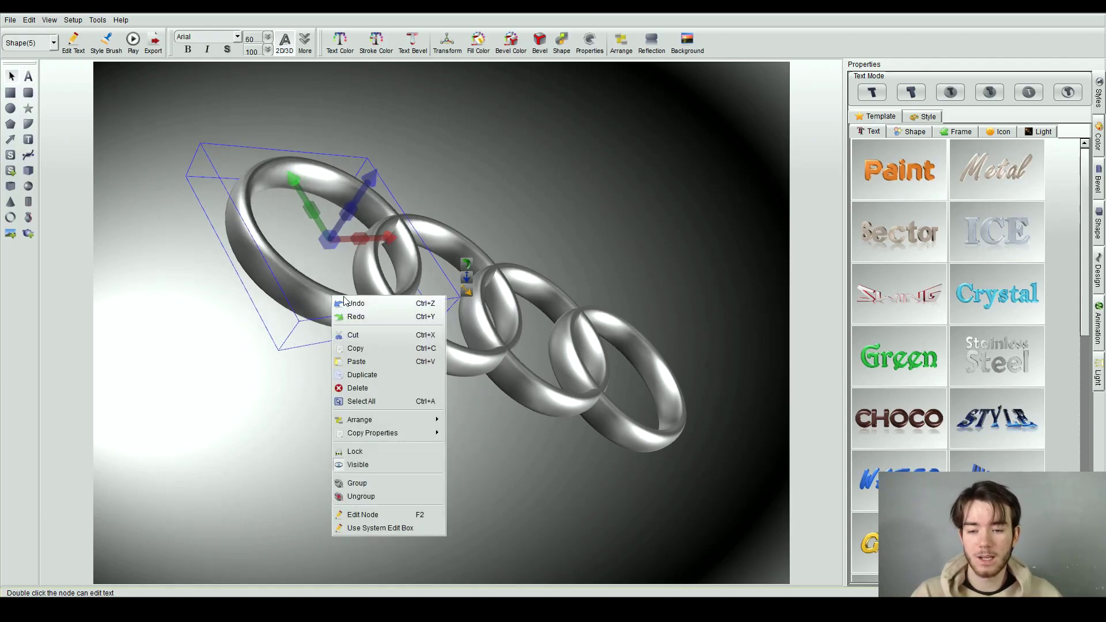
click(506, 198)
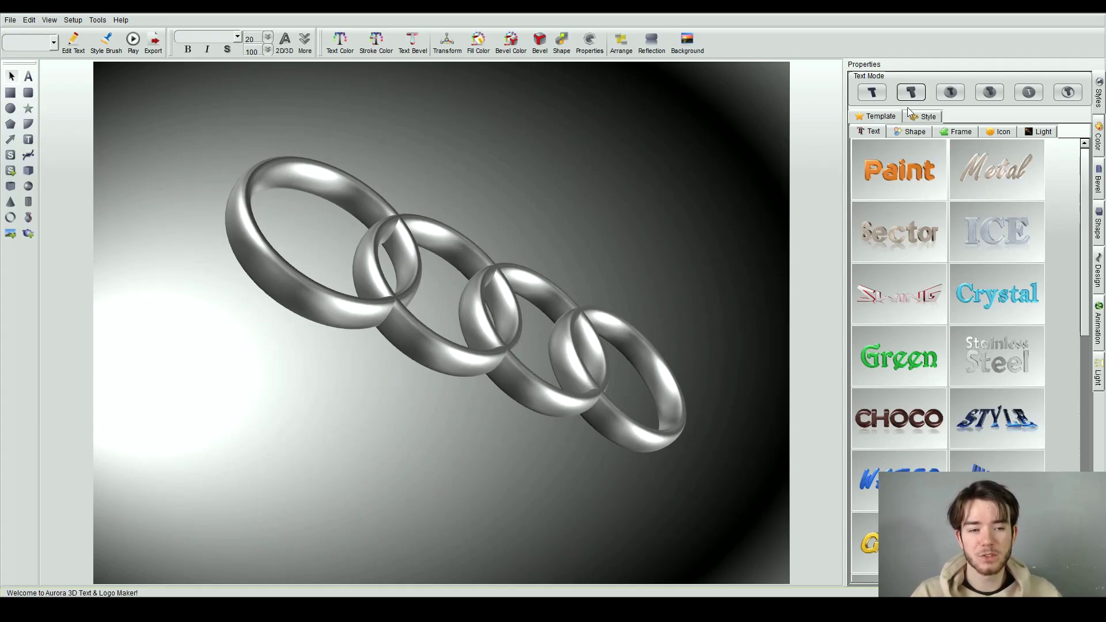
- Look through the Shape, Frame, Icon, Light and Text template categories and the style presets
click(910, 132)
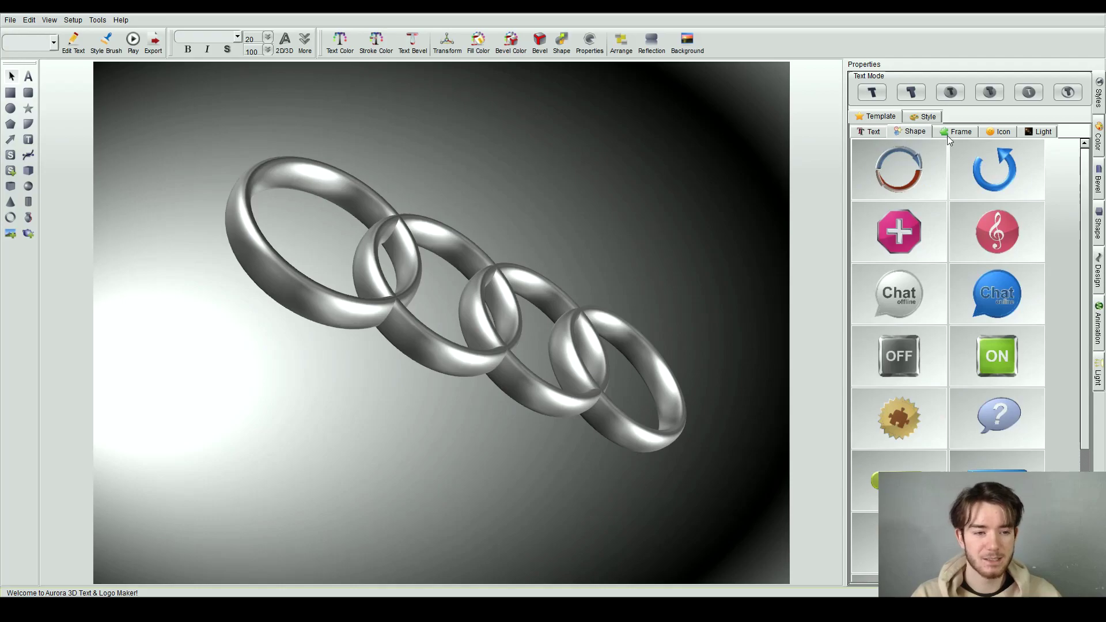
click(954, 132)
click(993, 134)
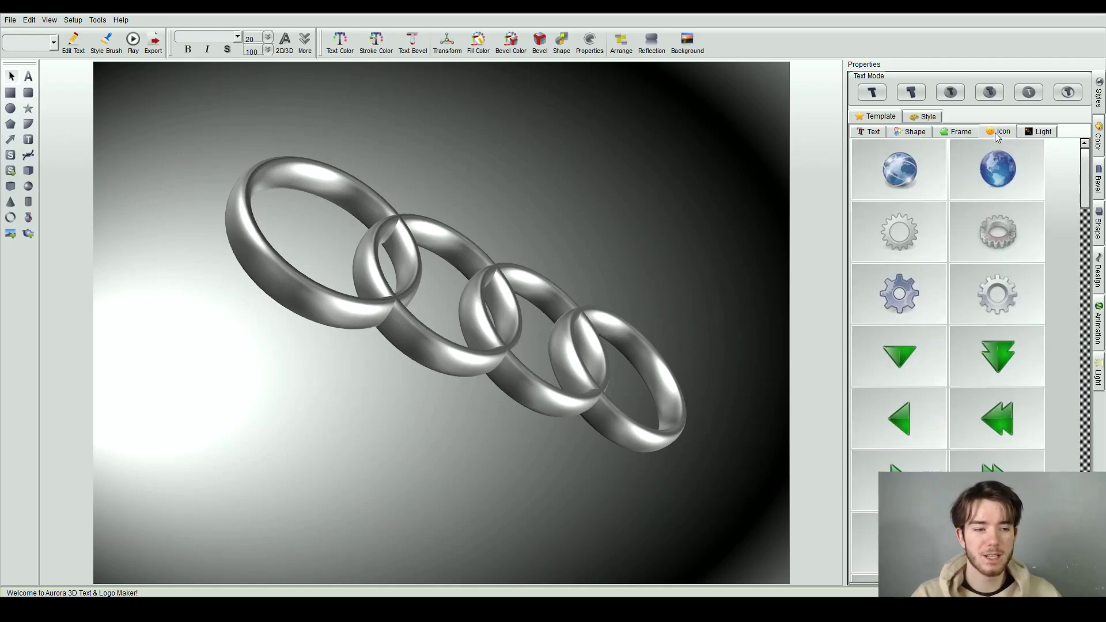
click(1039, 132)
click(871, 132)
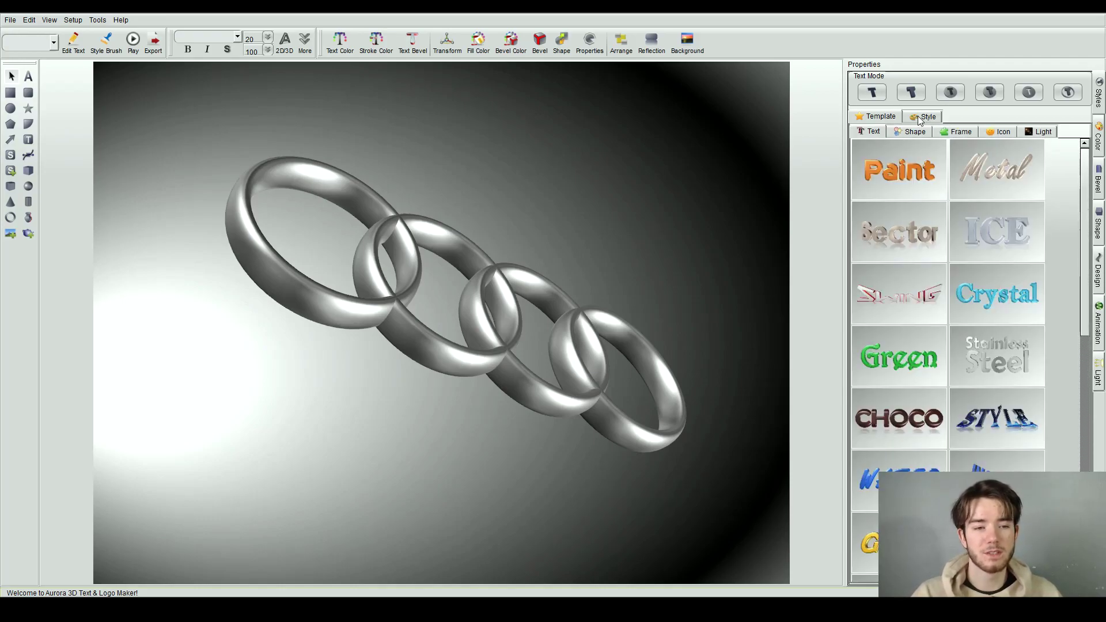
click(919, 116)
click(890, 117)
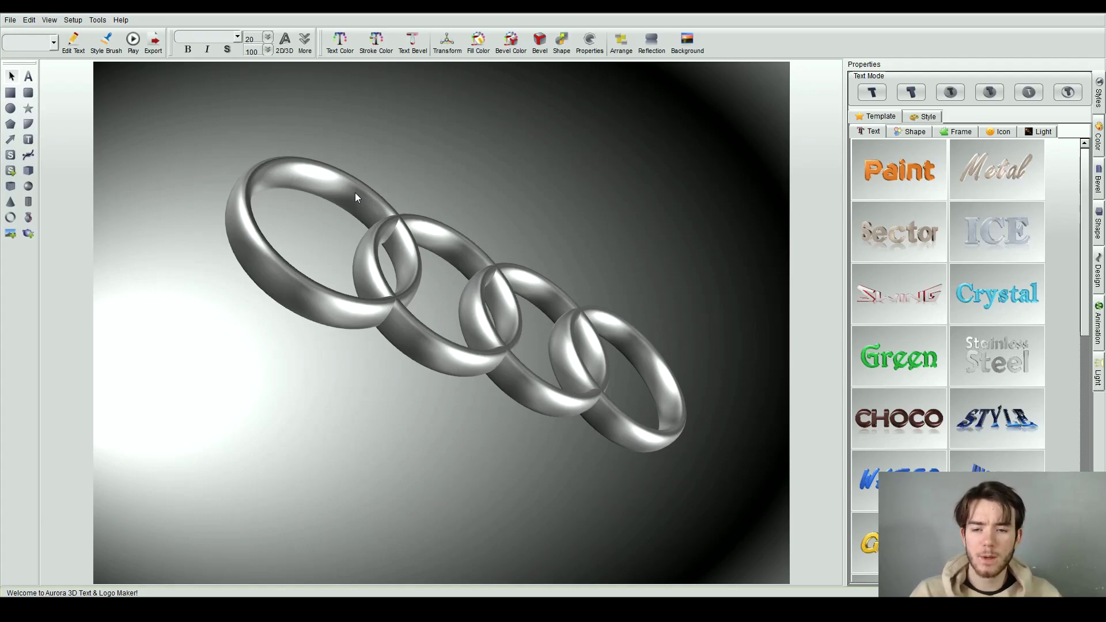
- Move the largest ring down and to the left of the chain, and rotate it to face the viewer as a full circle
drag(351, 194, 335, 231)
drag(345, 291, 352, 291)
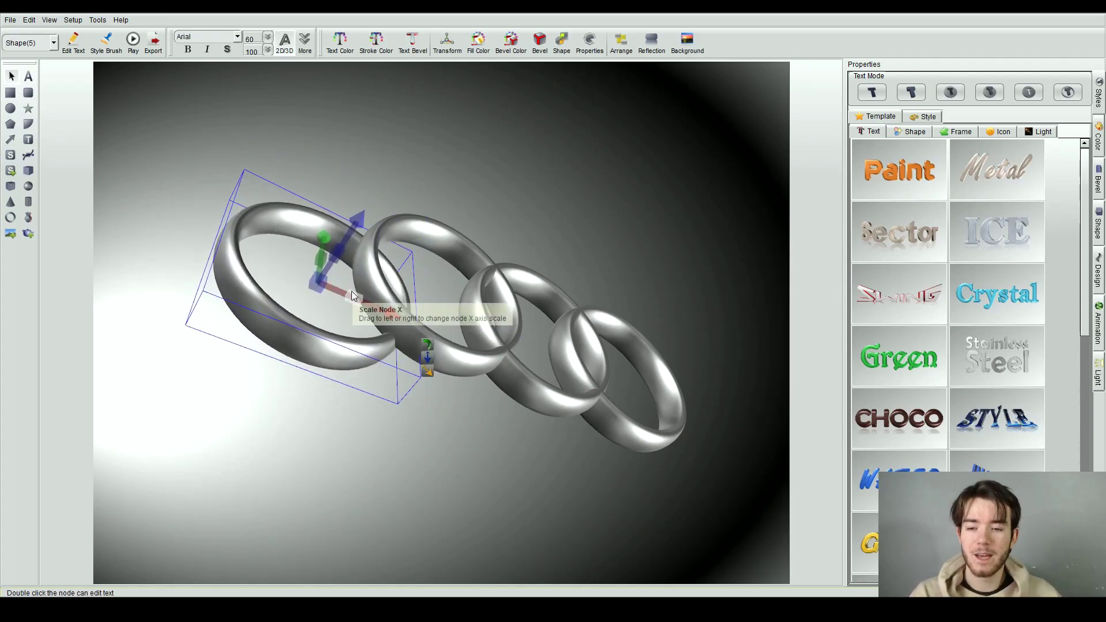
drag(334, 254, 294, 251)
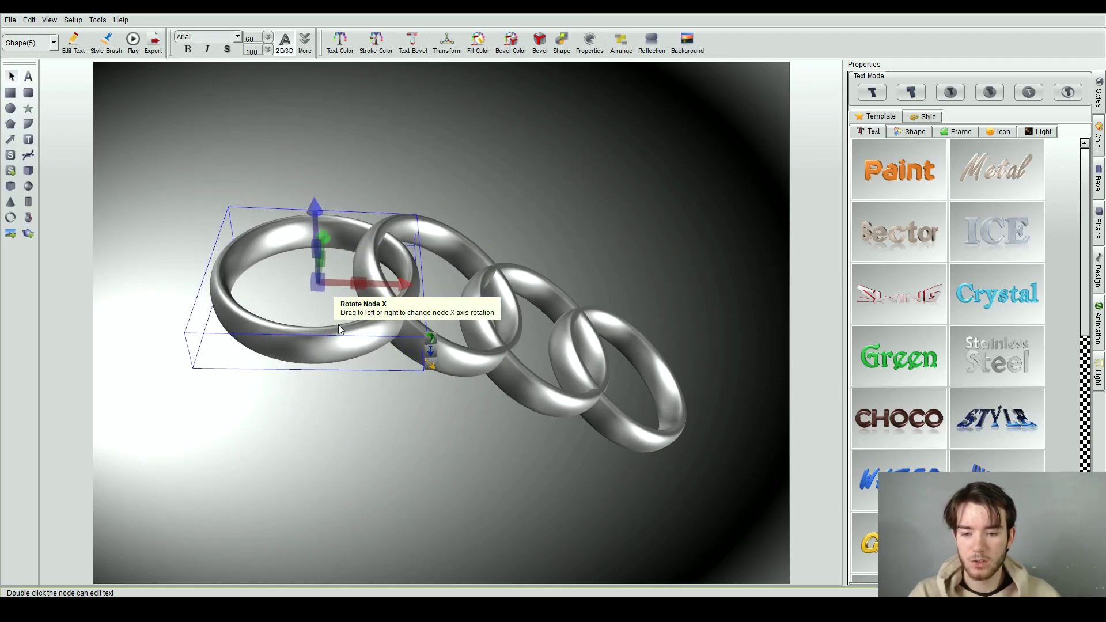
drag(339, 344, 277, 395)
drag(307, 327, 300, 382)
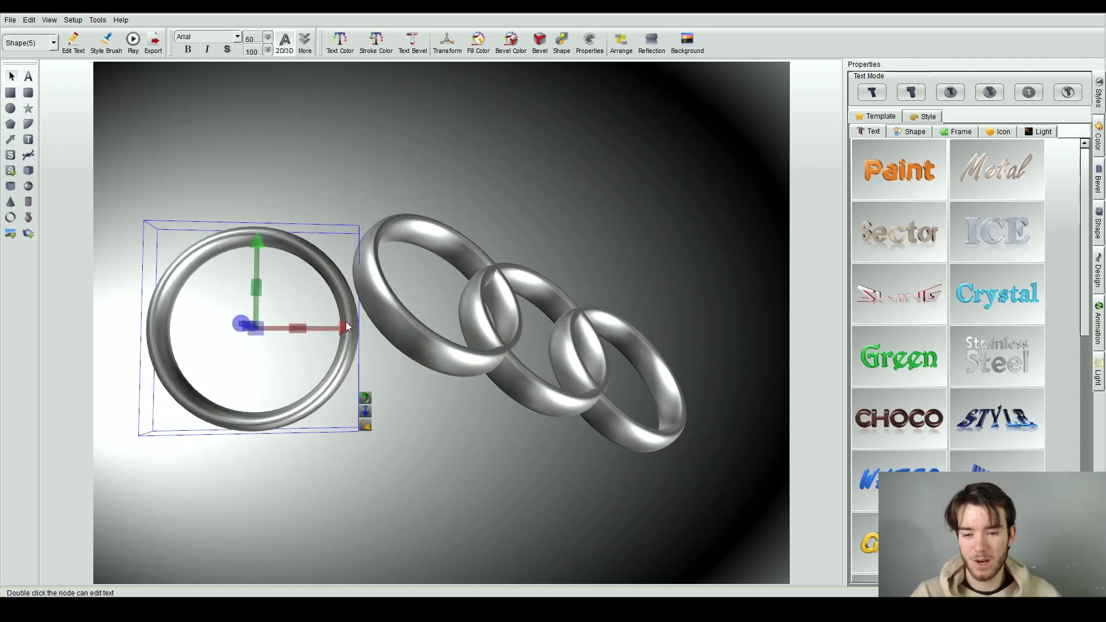
- Move the second ring down and left into a horizontal row with the front-facing ring
click(405, 316)
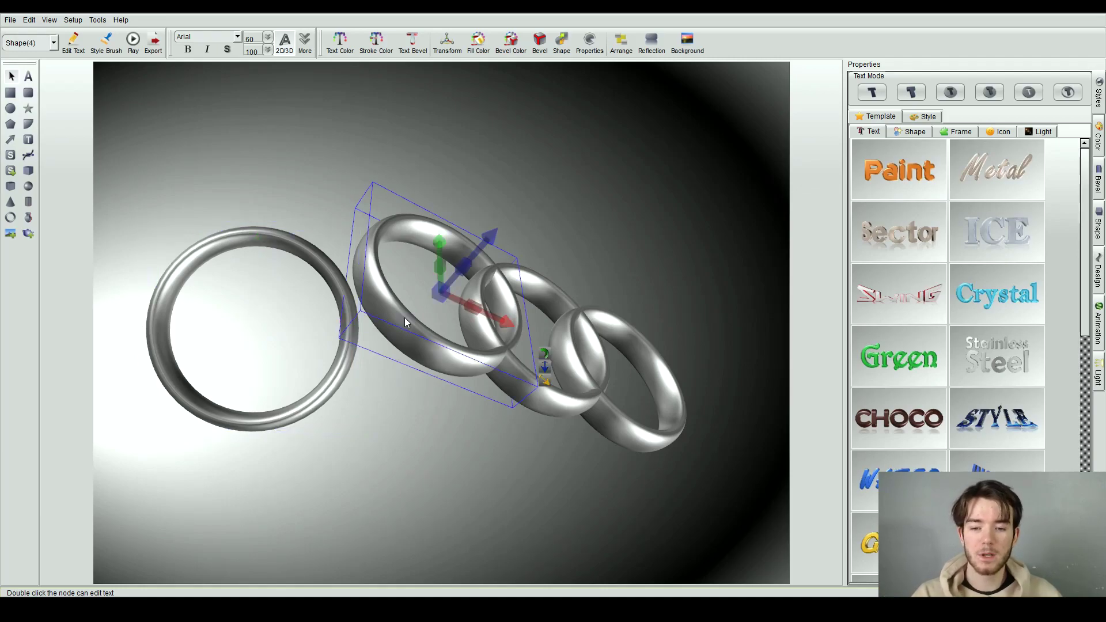
drag(413, 303, 383, 363)
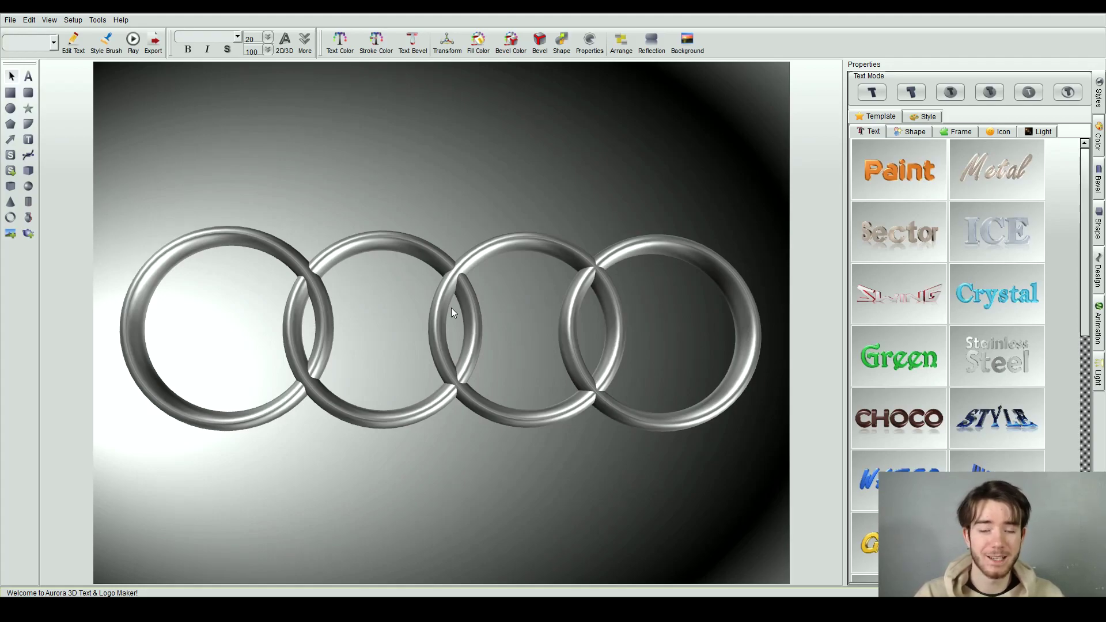
- Arrange the first three rings in a triangle, with the second ring above and between the first and third
click(374, 242)
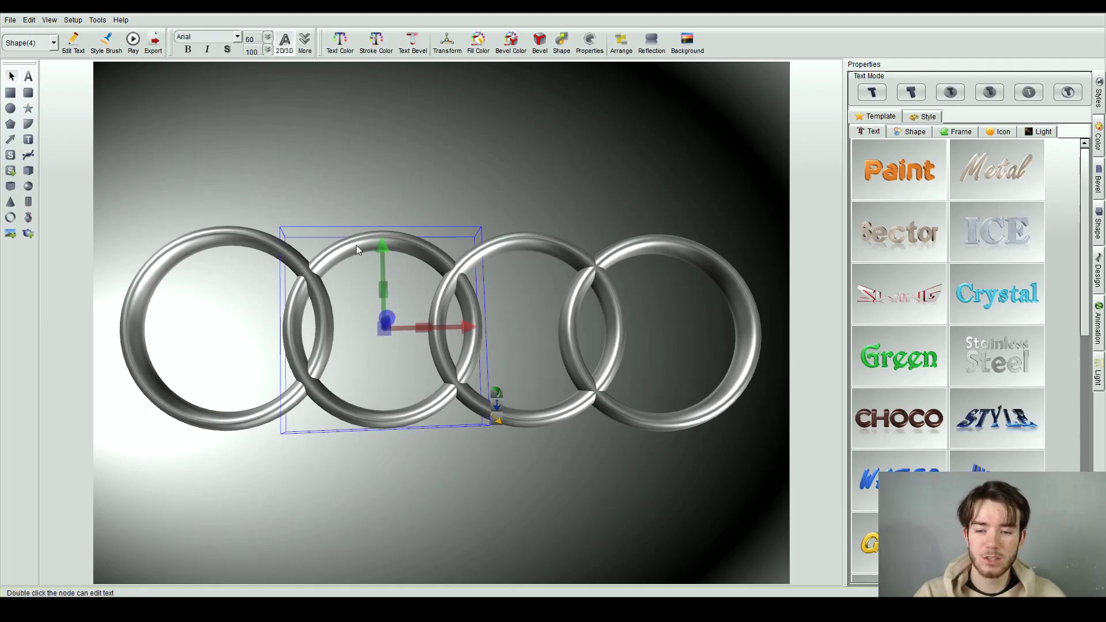
drag(343, 250, 386, 143)
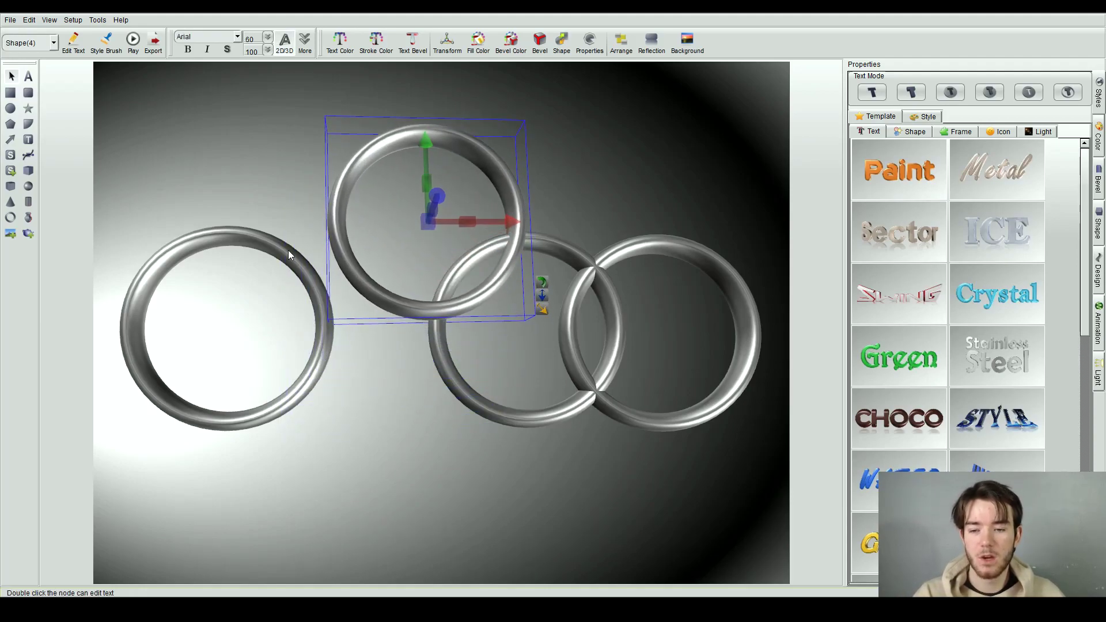
drag(241, 236, 317, 251)
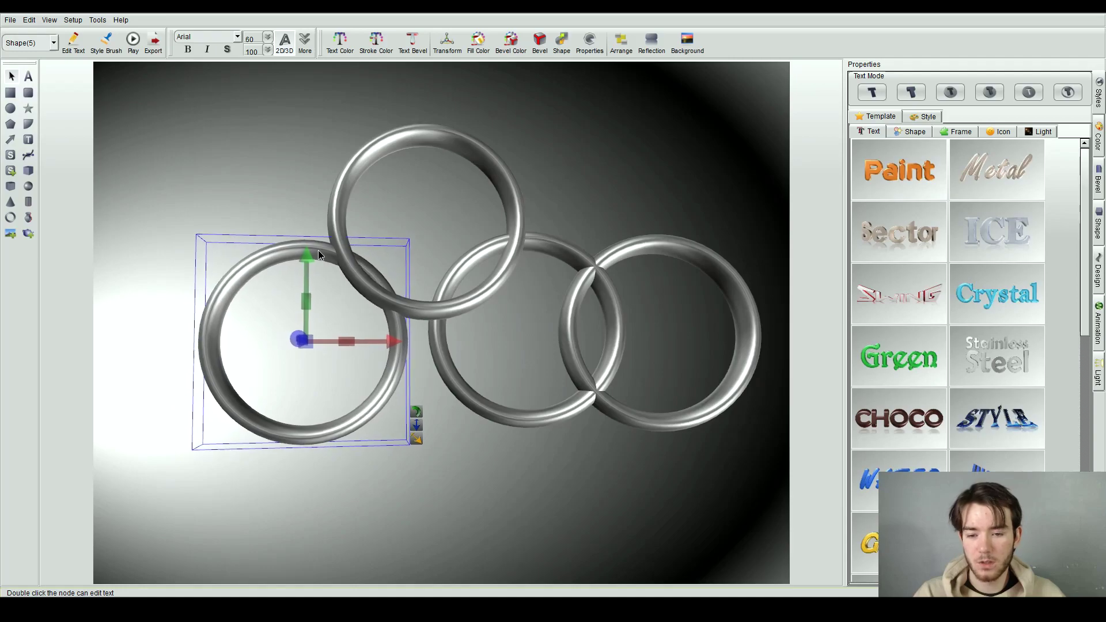
mouse_move(546, 245)
mouse_down()
mouse_move(520, 248)
mouse_move(543, 257)
mouse_up()
- Delete the fourth ring at the right end of the row
mouse_move(644, 244)
mouse_down()
mouse_move(549, 315)
mouse_move(642, 236)
mouse_up()
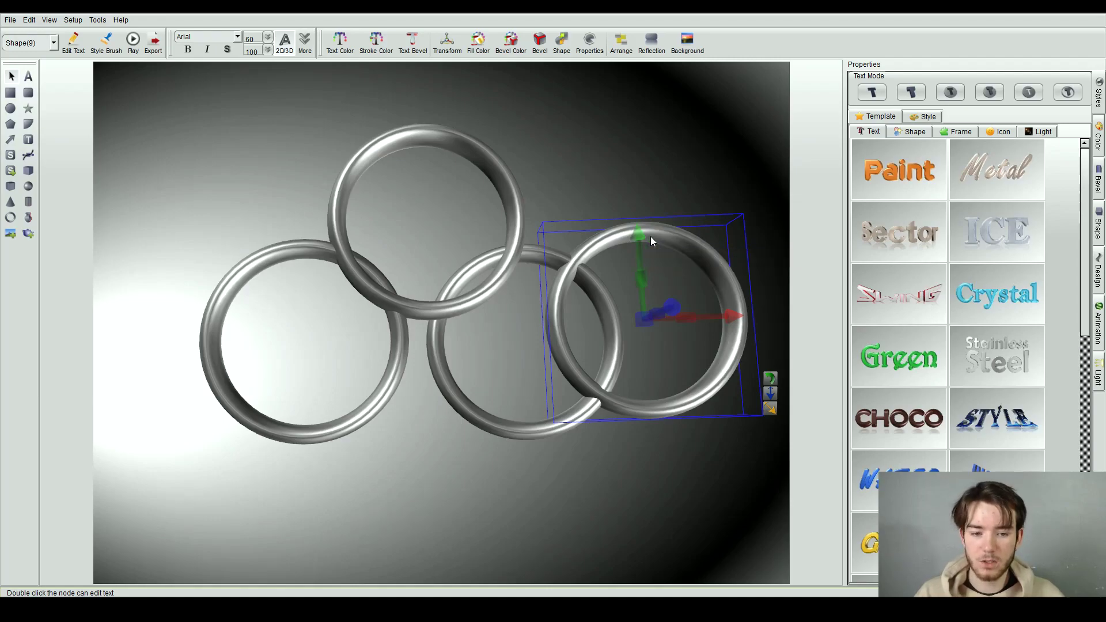
right_click(654, 233)
click(679, 327)
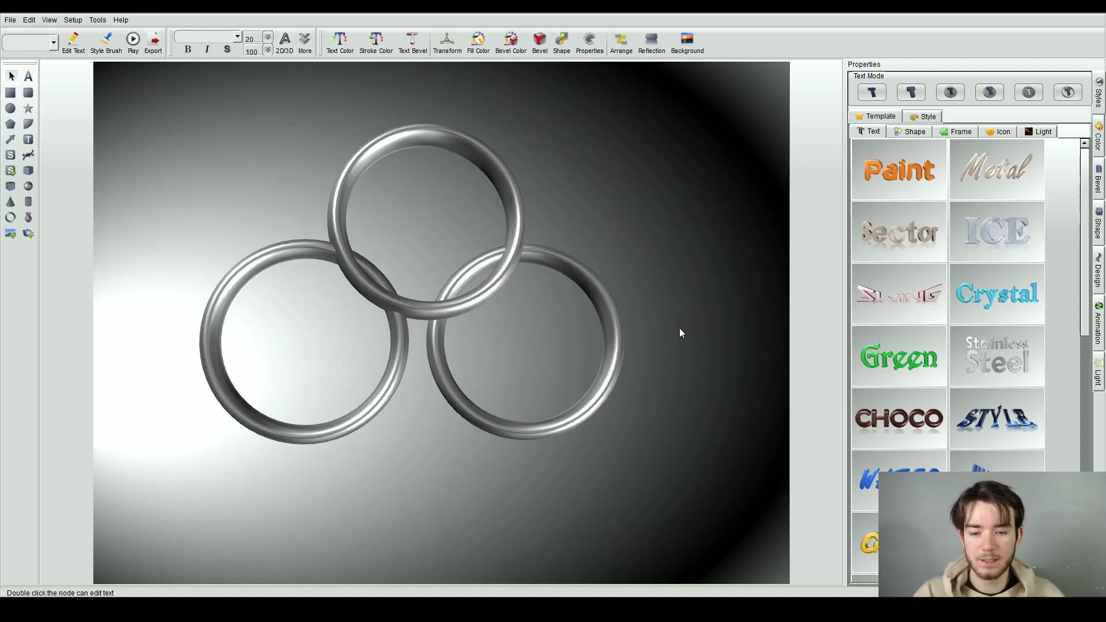
- Shift the two lower rings so they overlap each other beneath the upper ring
drag(548, 259, 567, 269)
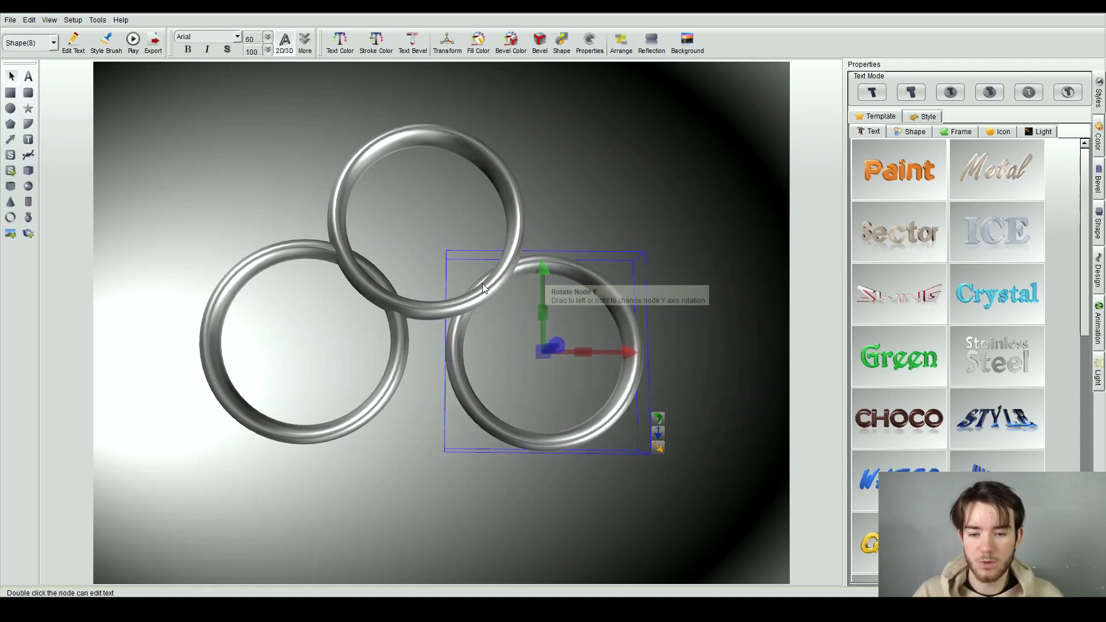
drag(409, 361, 481, 372)
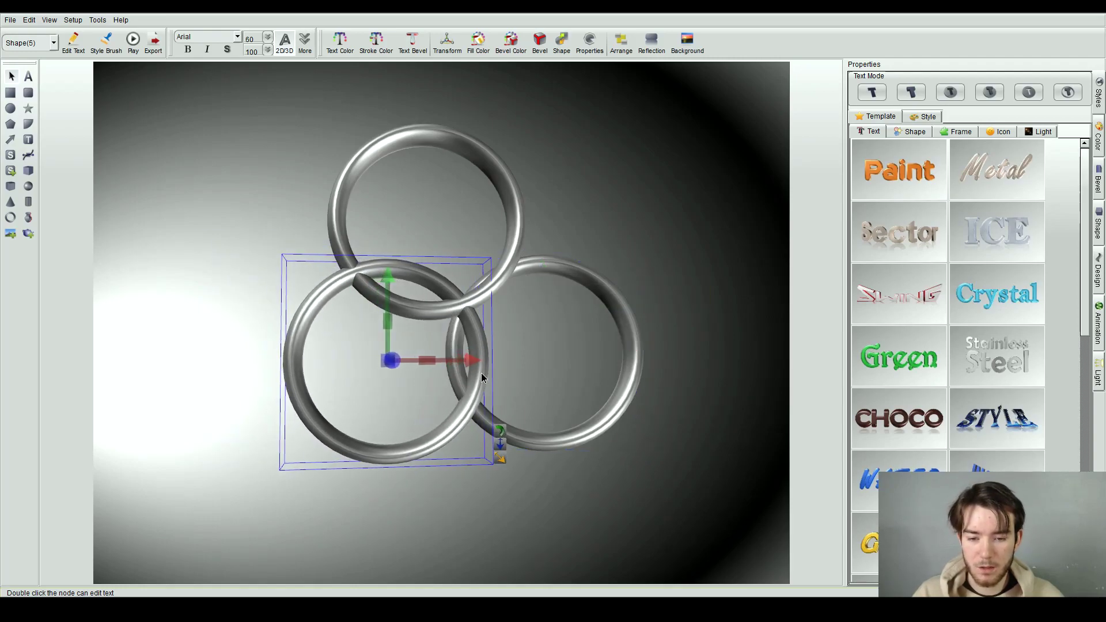
drag(591, 287, 557, 281)
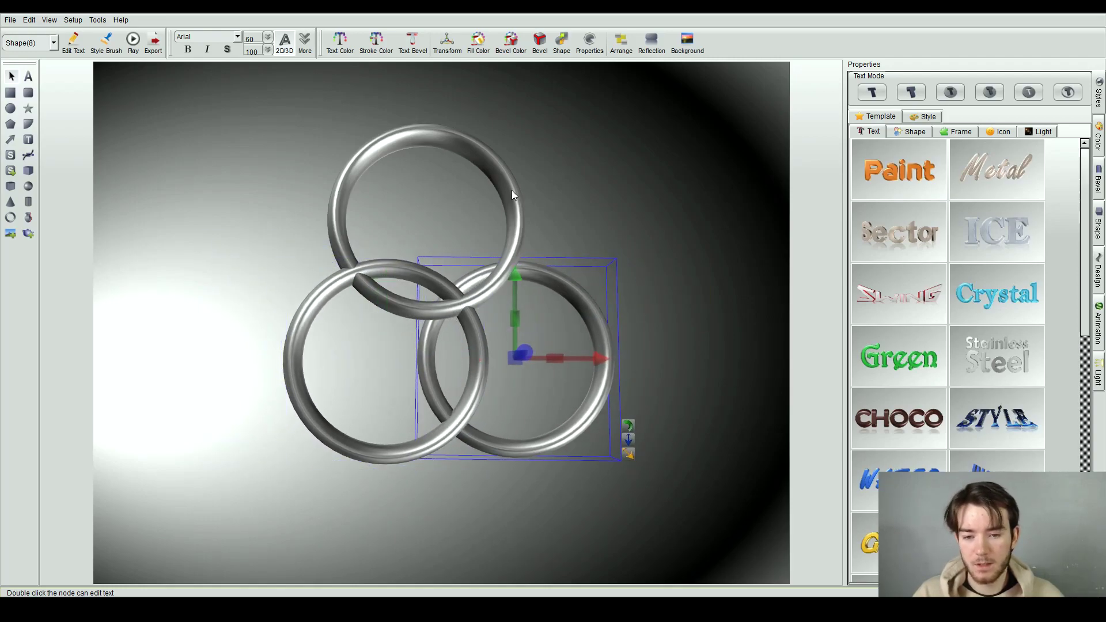
- Move the upper ring down and right over the two lower rings, and set its fill color to dark blue (RGB 0, 9, 140)
drag(511, 191, 542, 231)
click(631, 230)
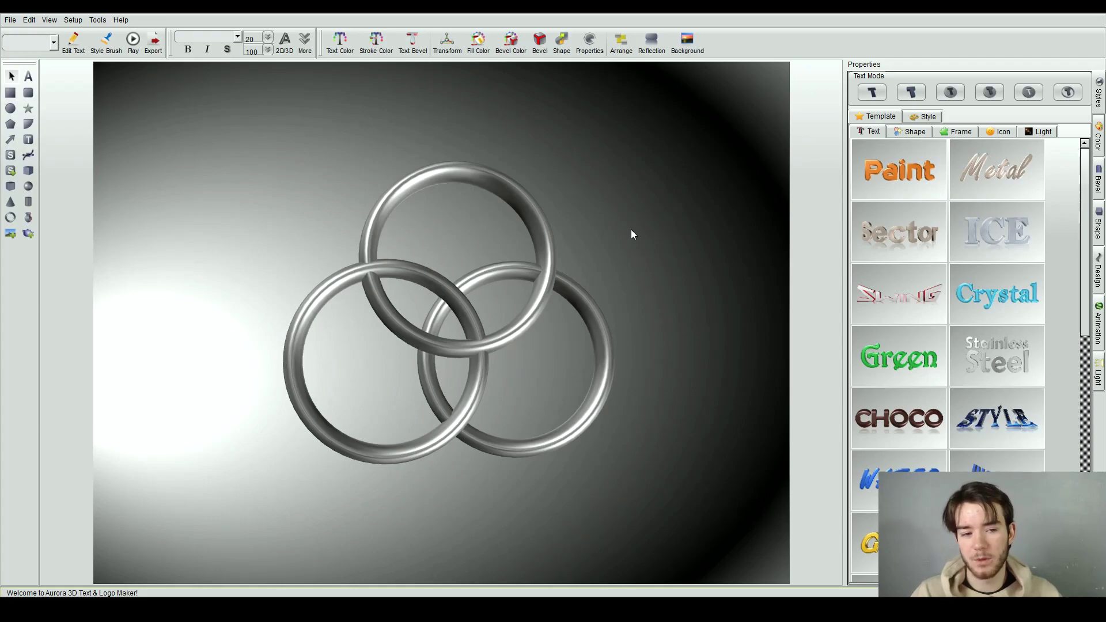
click(435, 172)
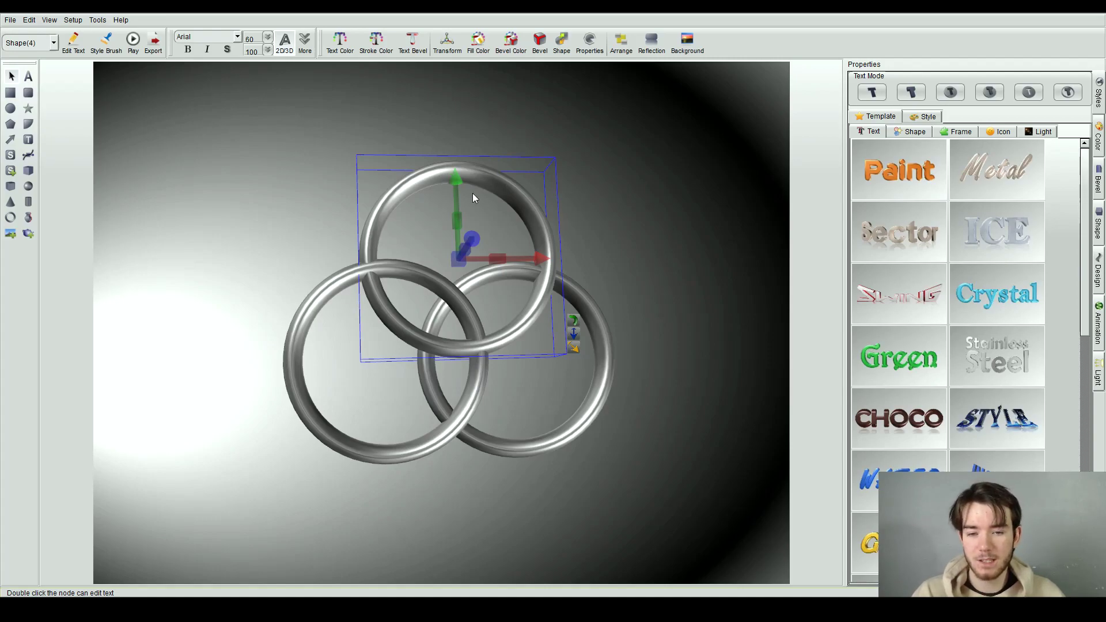
click(481, 43)
drag(536, 128, 494, 97)
drag(475, 149, 519, 144)
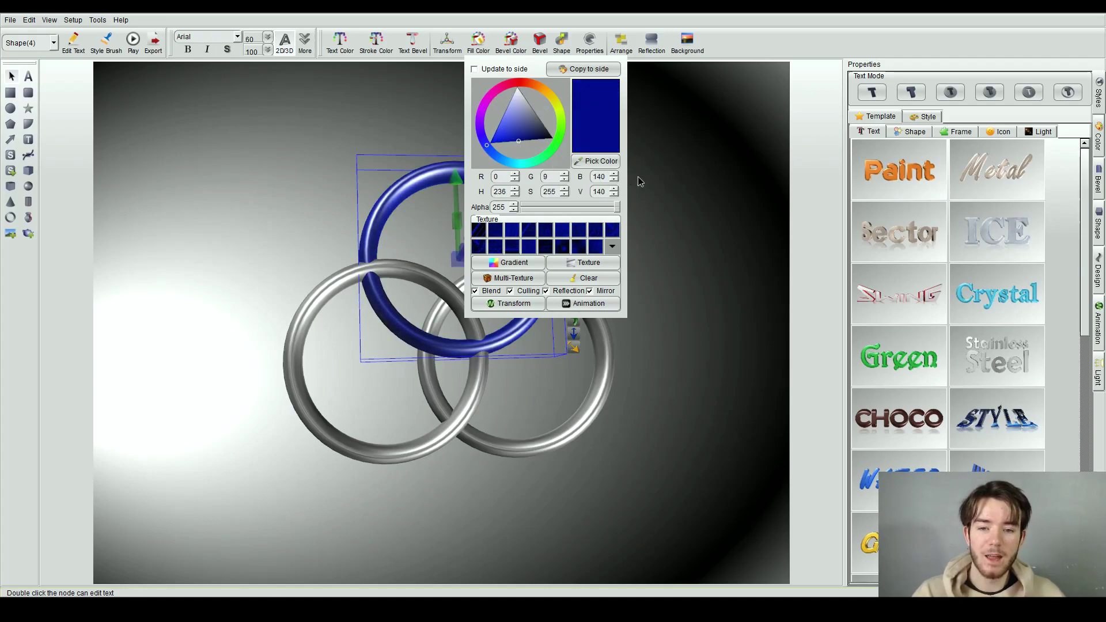
click(648, 206)
- Shift the lower-right ring slightly outward and down, and give it a matching dark blue fill color
drag(582, 298, 594, 304)
click(479, 41)
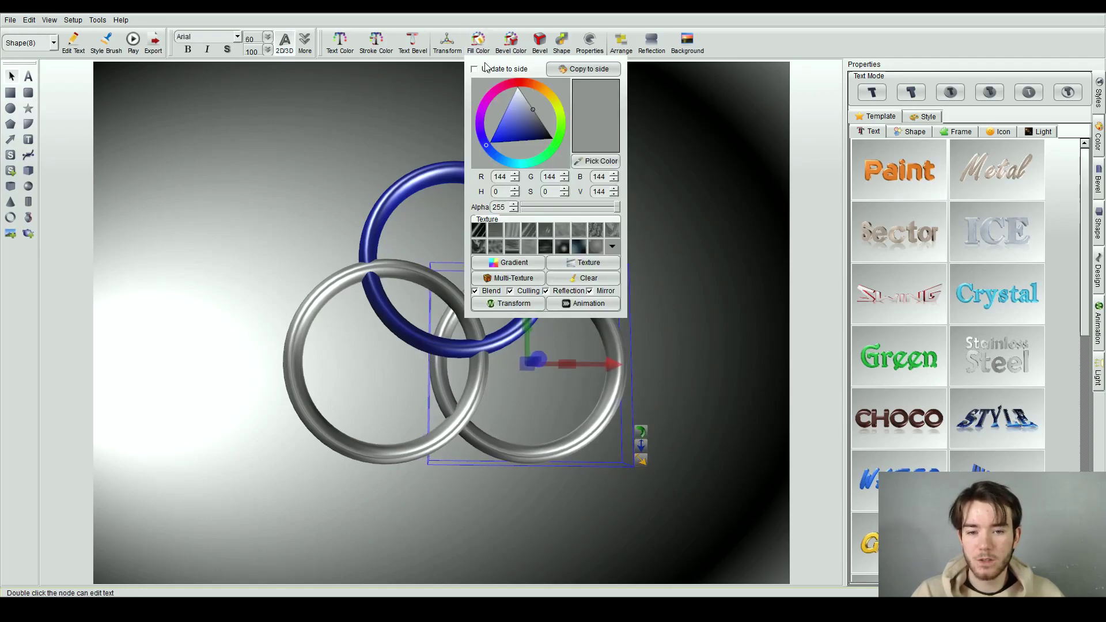
click(514, 141)
click(683, 257)
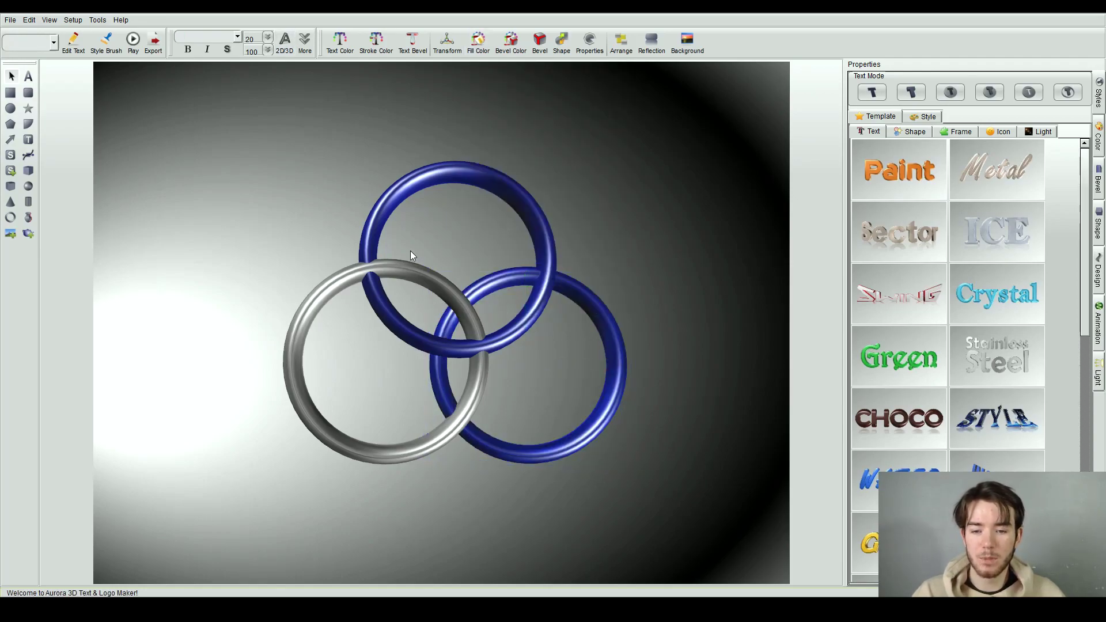
- Give the remaining grey ring at the lower left a matching dark blue fill color
click(348, 279)
click(516, 45)
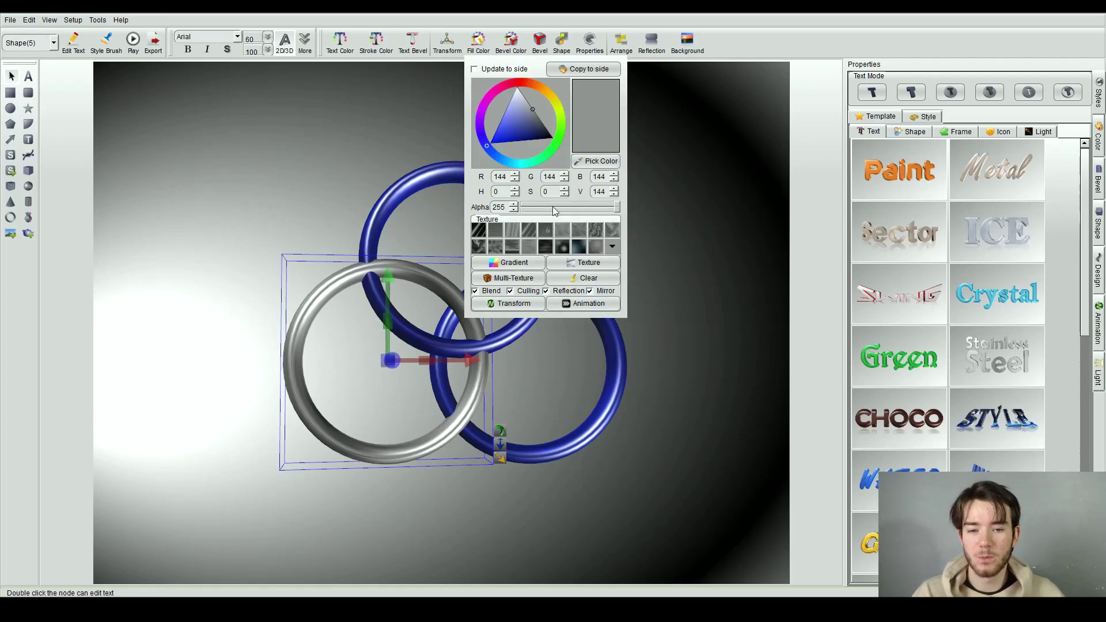
click(515, 142)
click(725, 203)
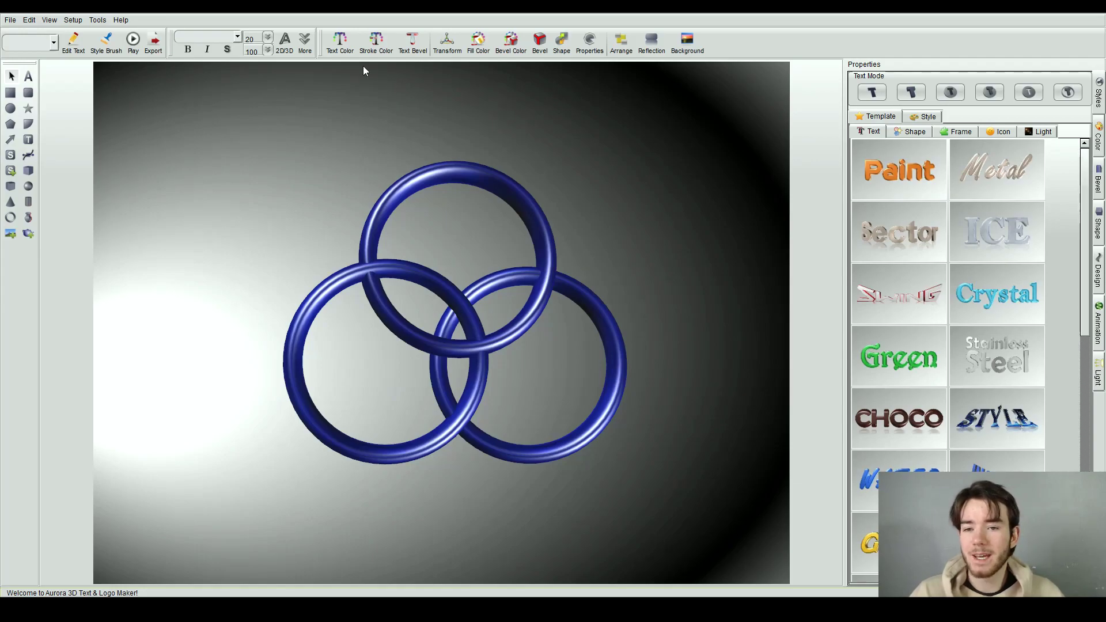
- Add a new 3D text object and position it across the upper part of the canvas, centred over the rings
click(28, 77)
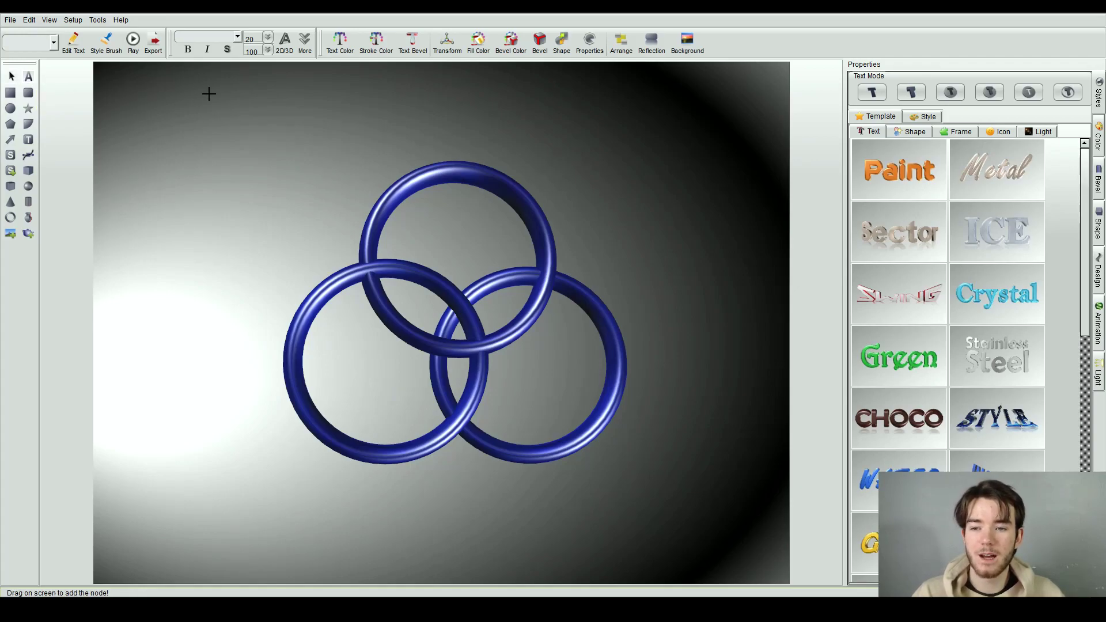
drag(286, 105, 533, 128)
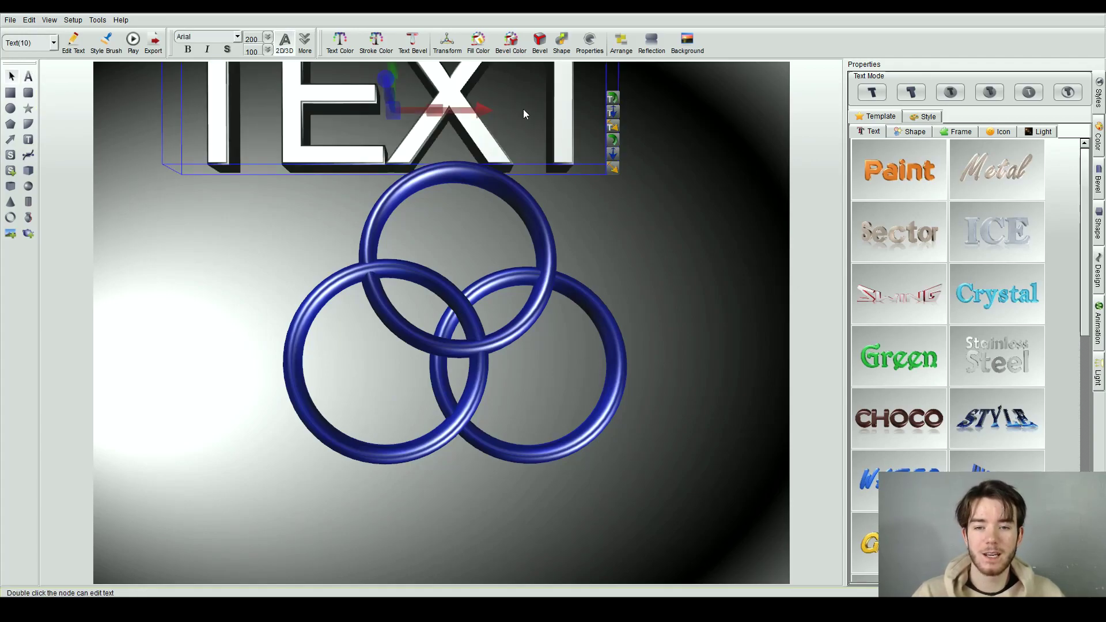
drag(427, 136, 491, 179)
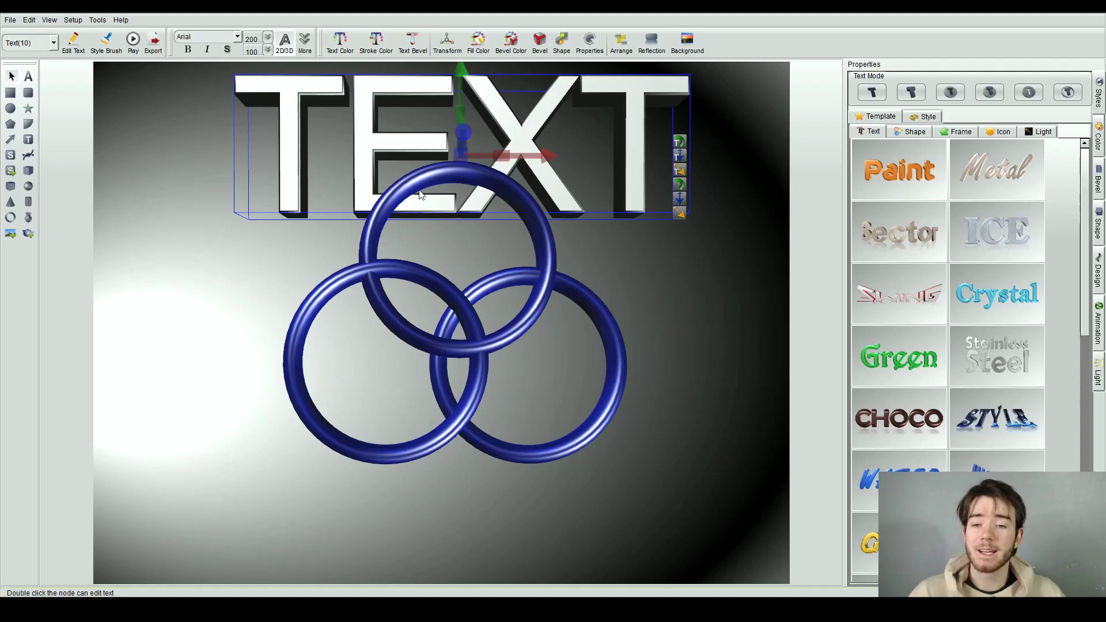
- Replace the placeholder wording of the 3D text with "Reviews" and adjust its placement above the rings
double_click(415, 144)
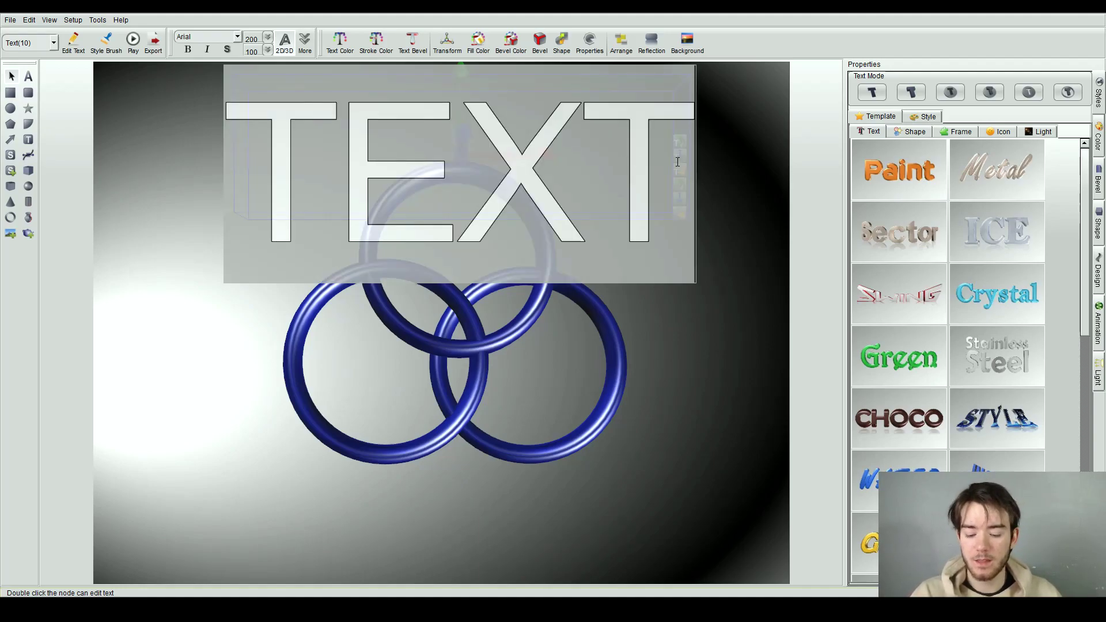
key(BackSpace)
key(BackSpace)
key(BackSpace)
key(BackSpace)
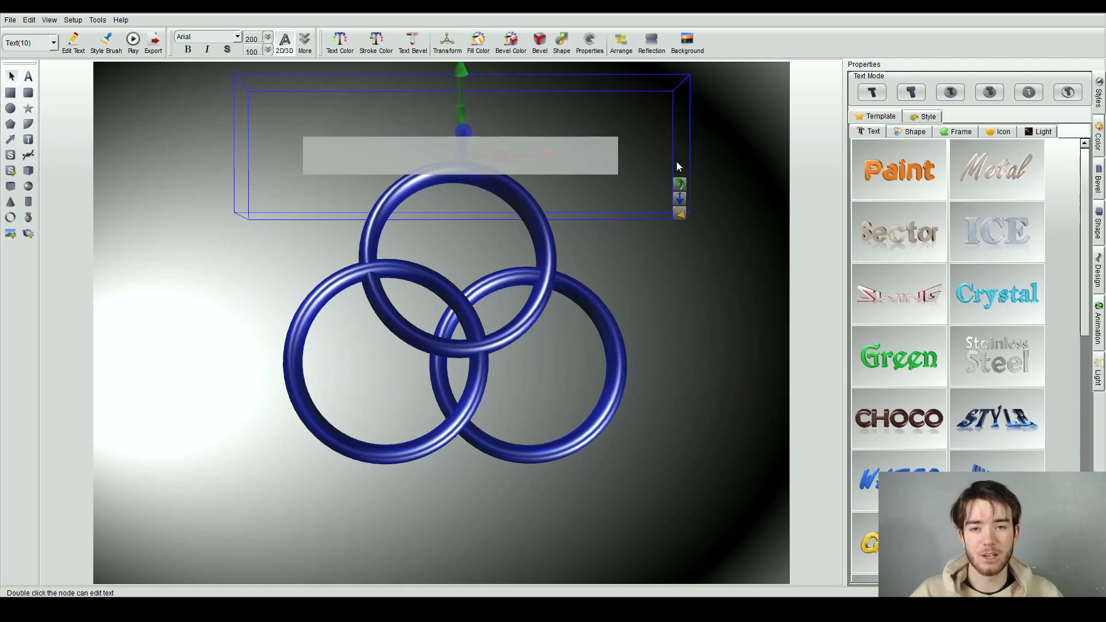
text(Reviews)
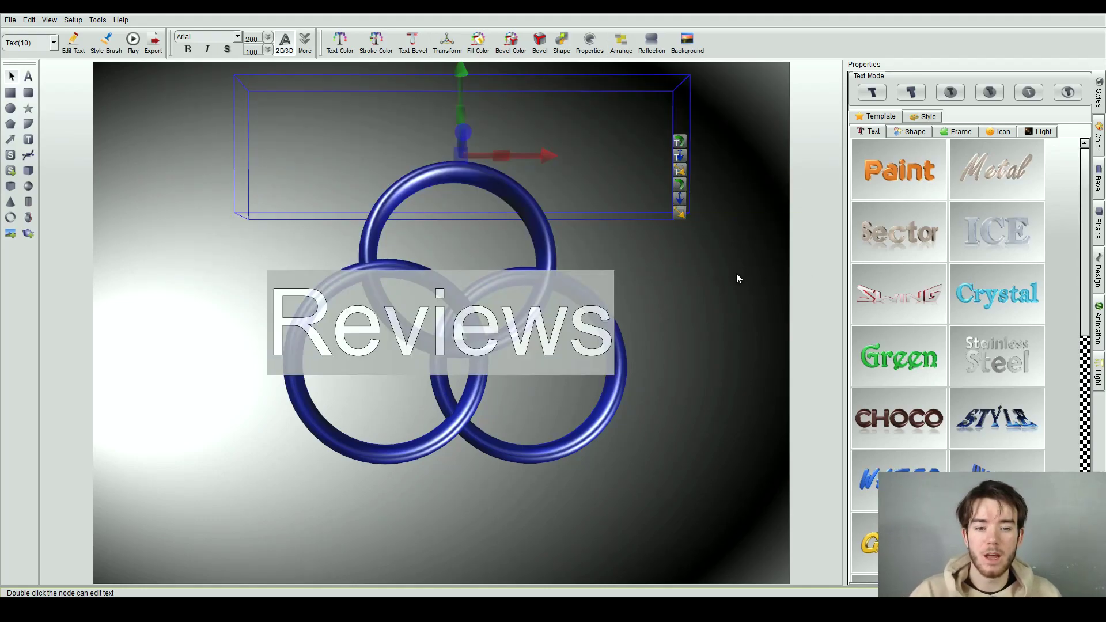
click(737, 273)
click(644, 142)
drag(640, 146, 644, 146)
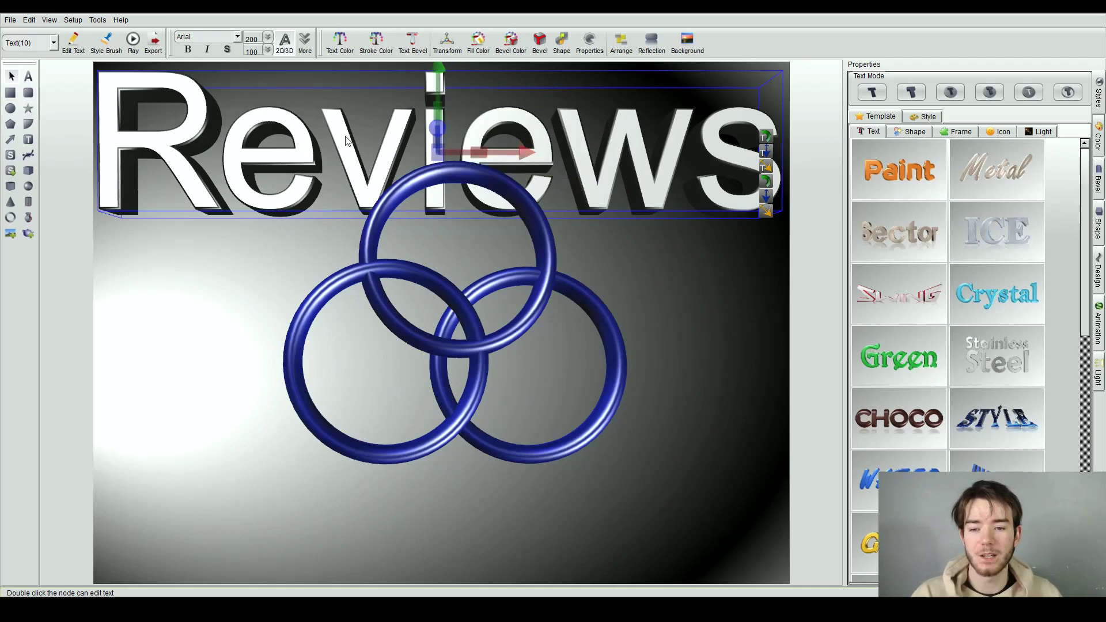
- Open the "Reviews" text for editing and change its spacing value to 102
double_click(313, 164)
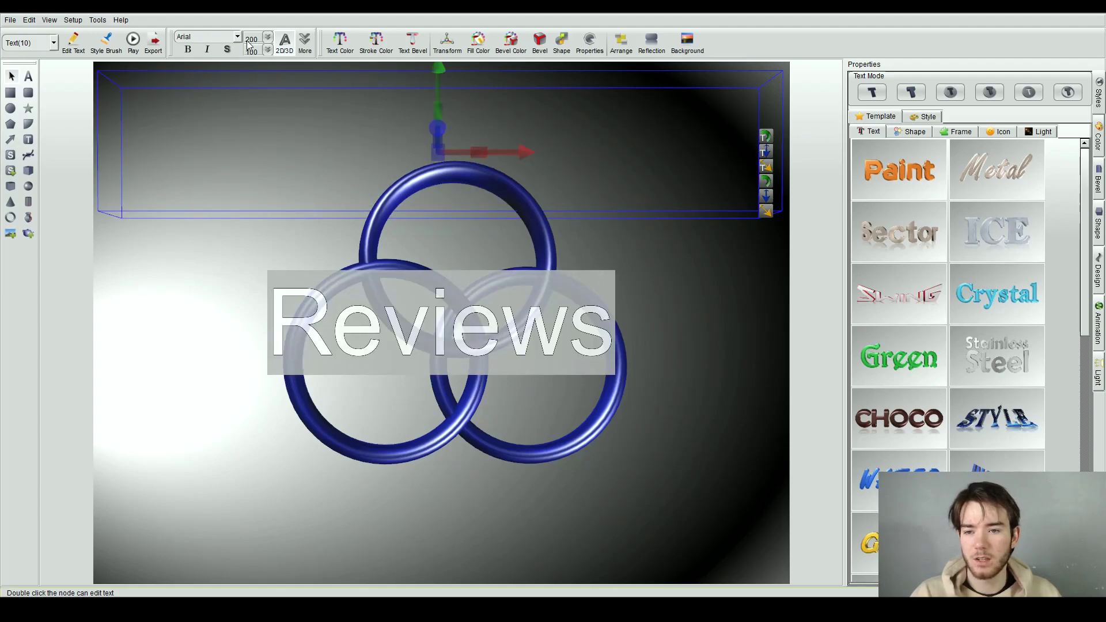
click(269, 50)
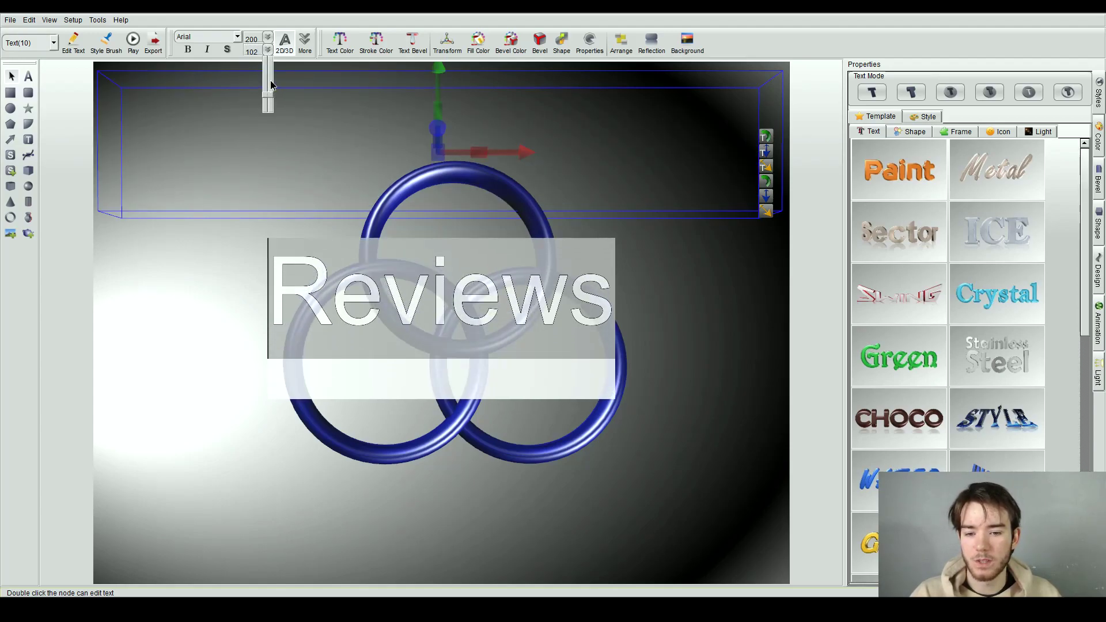